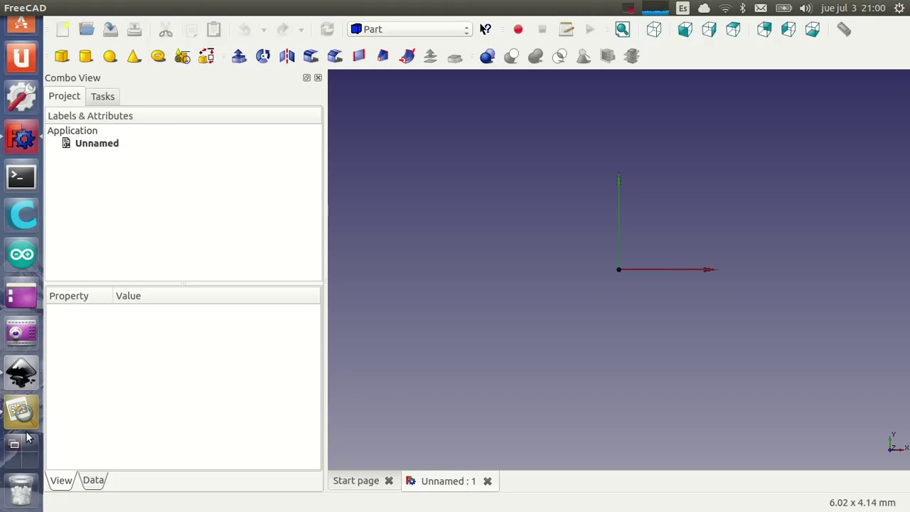
Review the original key outline JPG in Image Viewer, then launch Inkscape with a blank document.
click(22, 384)
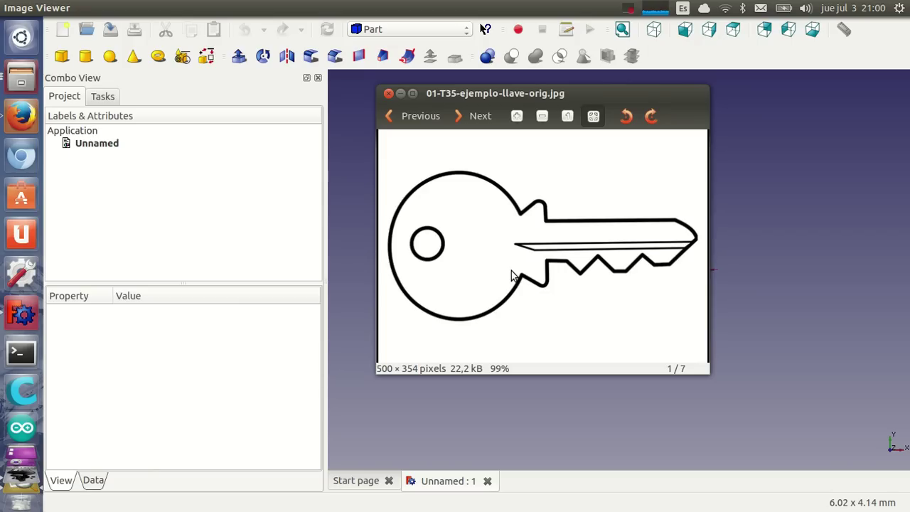
scroll(21, 427, down, 3)
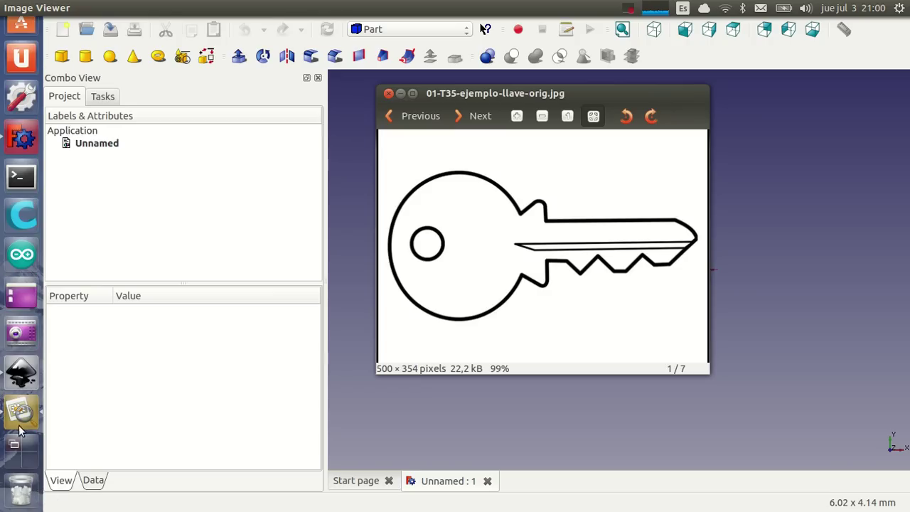
click(29, 380)
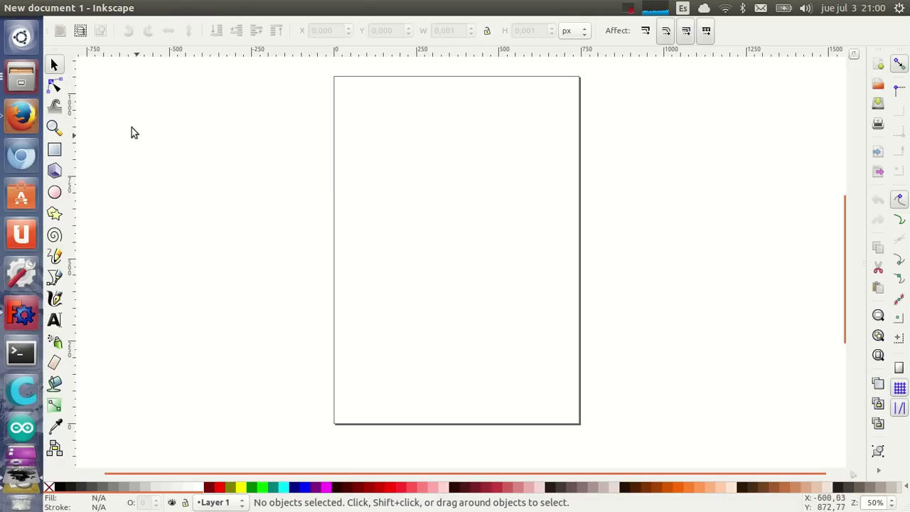
Rename Layer 1 to 'imagen' in the Layers panel and bring up the File > Import dialog.
click(140, 8)
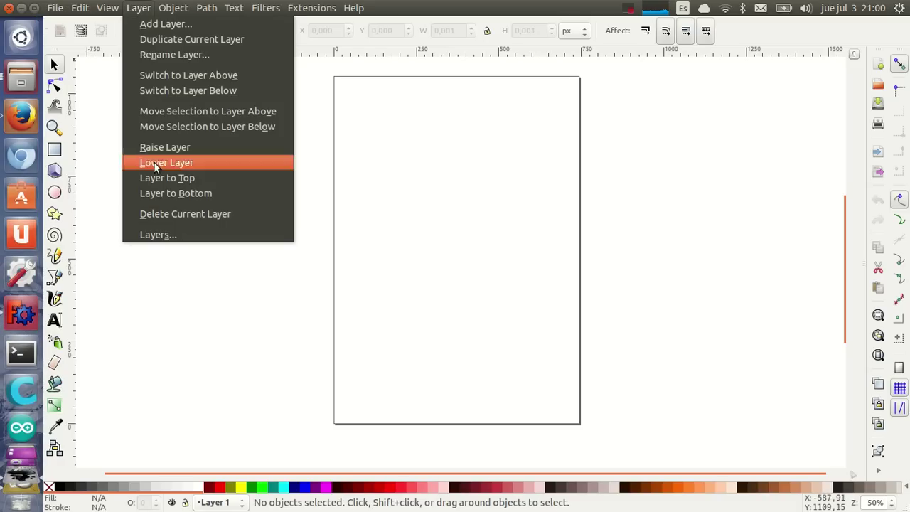
click(162, 236)
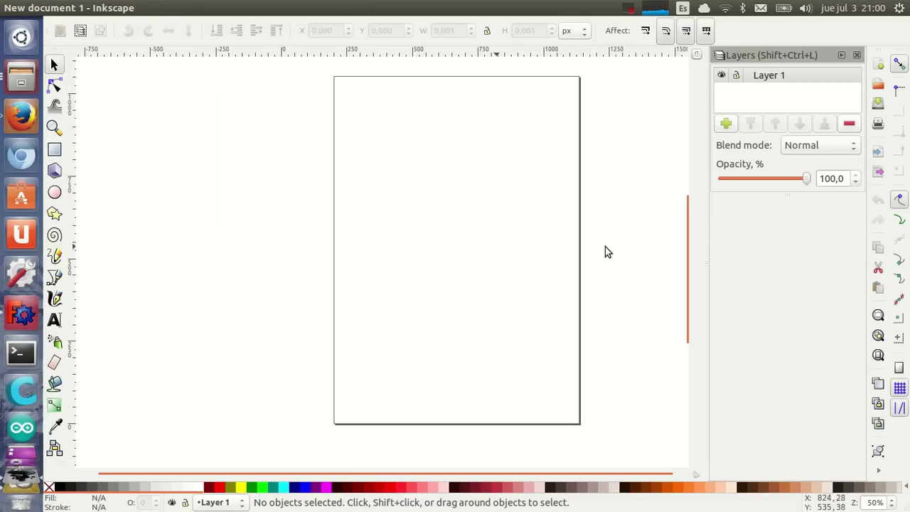
double_click(802, 76)
text(imagen)
key(Return)
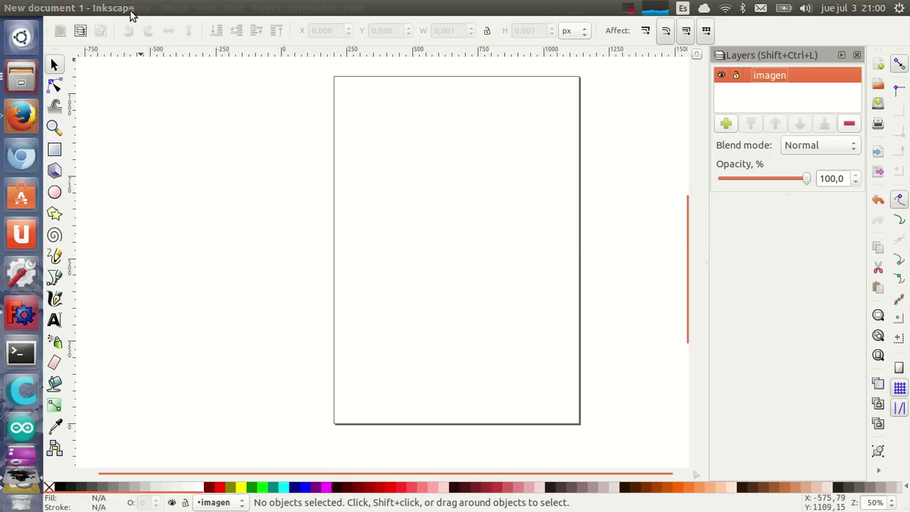
click(61, 9)
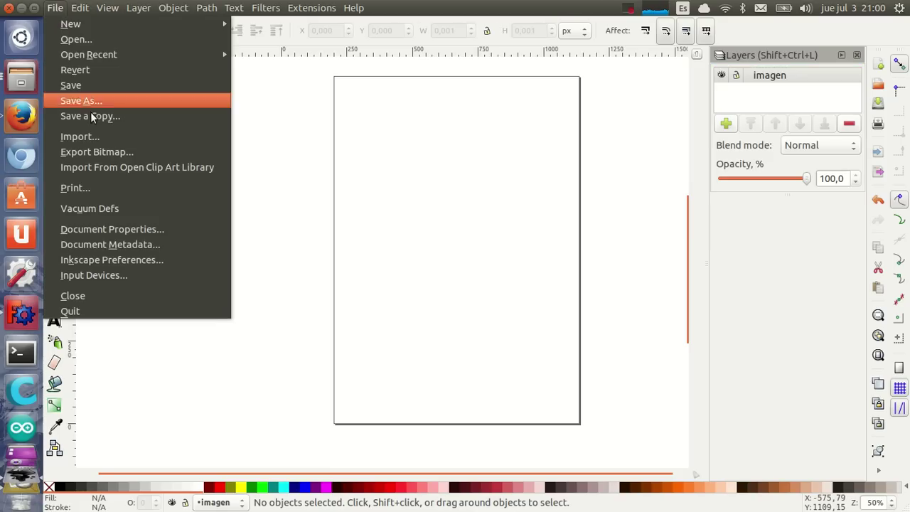
click(103, 138)
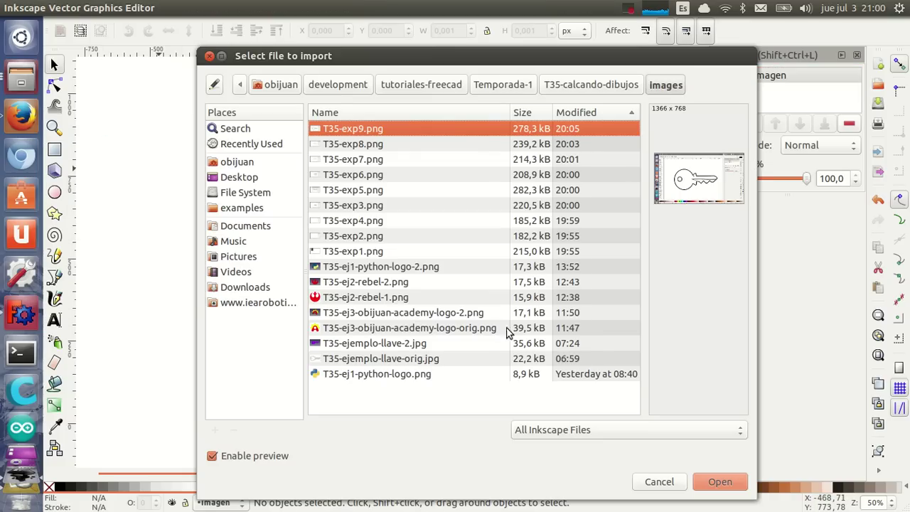
Embed T35-ejemplo-llave-orig.jpg into the imagen layer and move it to the page's upper left.
click(398, 359)
click(719, 483)
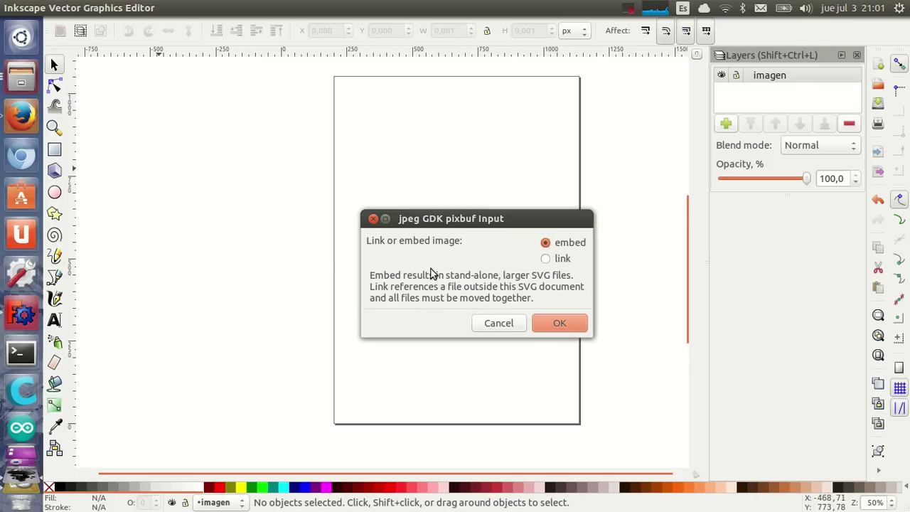
click(561, 327)
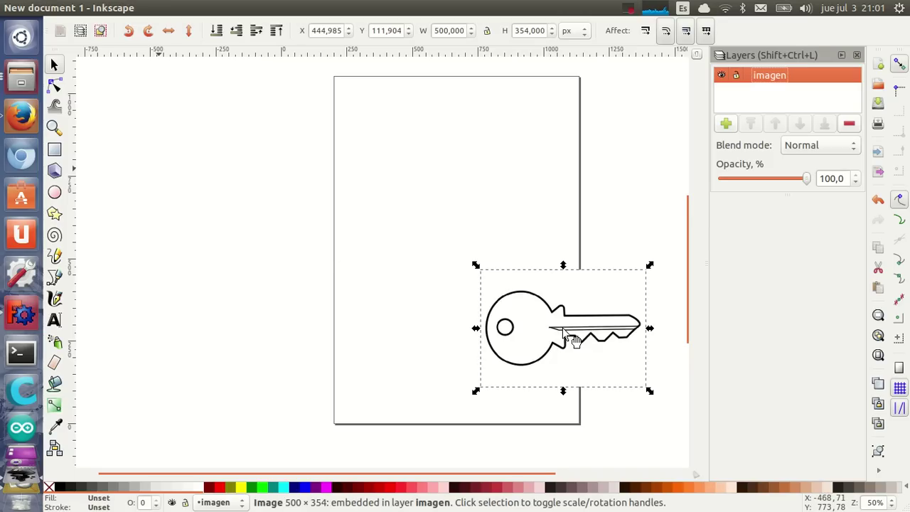
drag(578, 327, 458, 165)
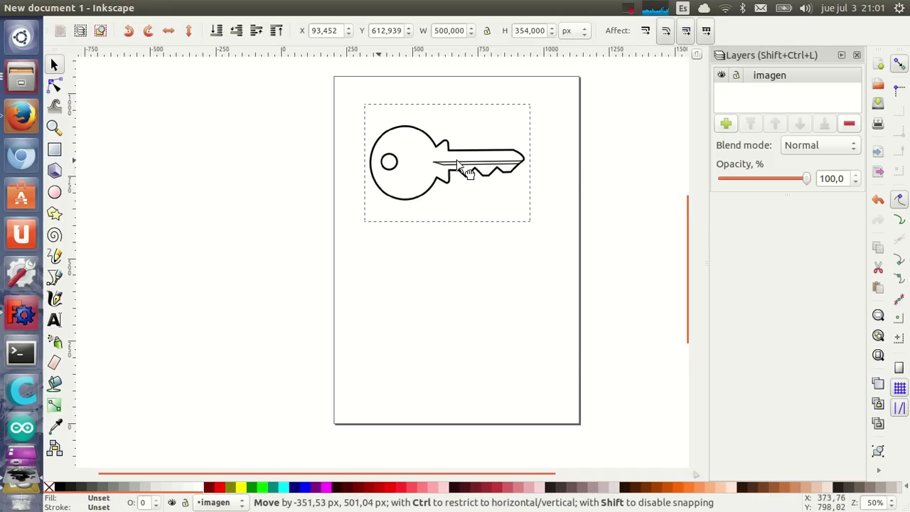
click(628, 155)
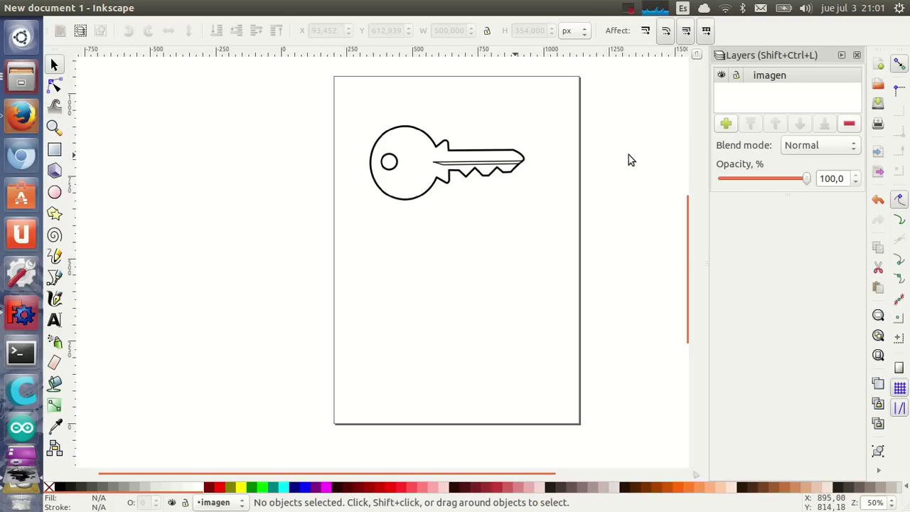
Add a layer named 'copia' and lock the imagen layer so the key image can't be selected.
click(732, 122)
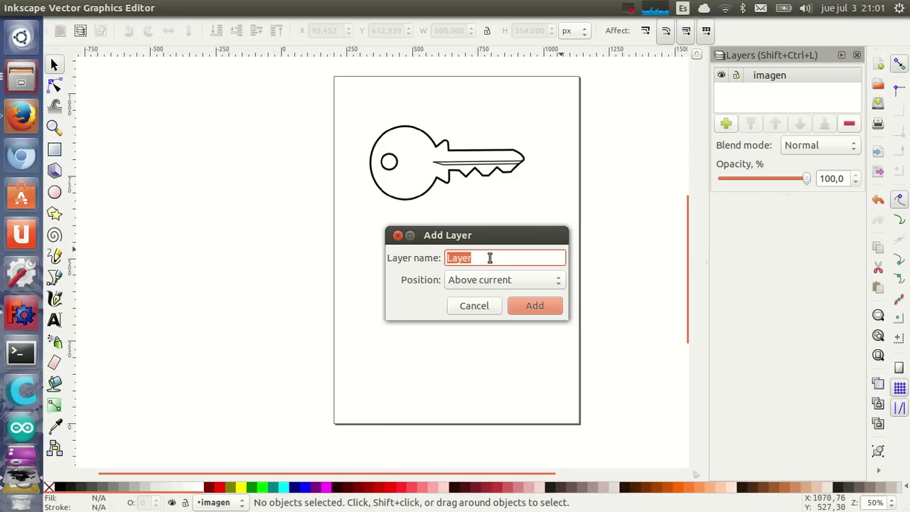
text(copia)
key(Return)
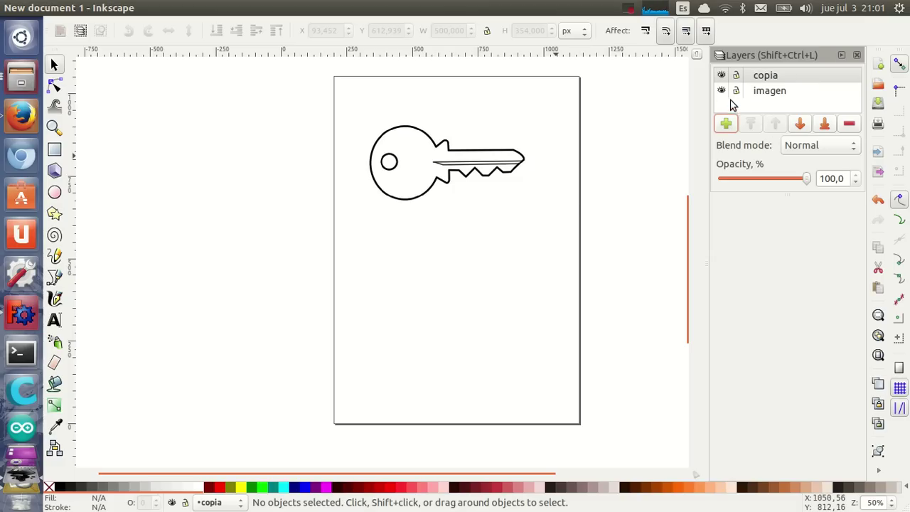
click(736, 93)
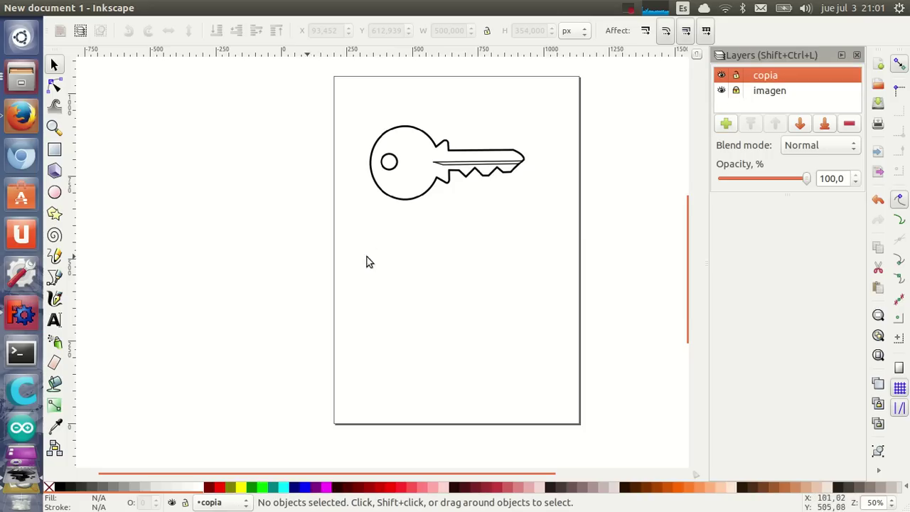
click(438, 160)
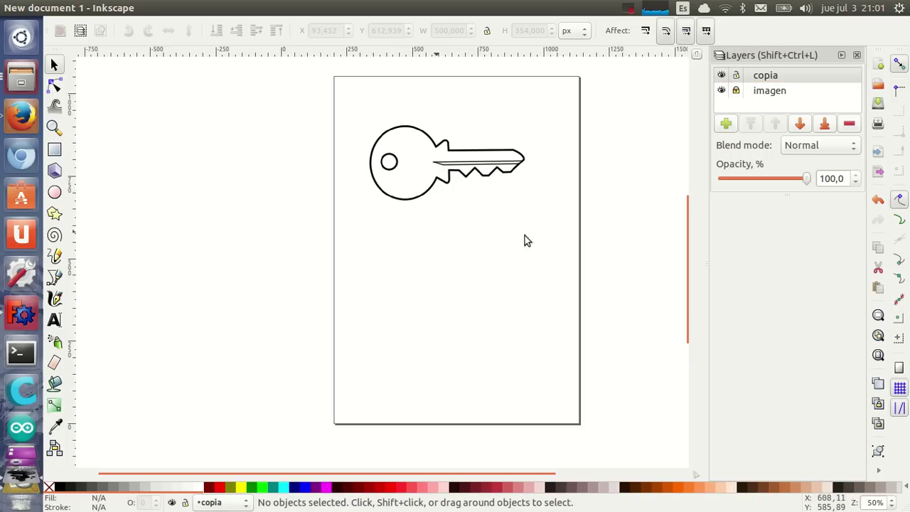
Center the whole key in view and switch to the Bezier pen tool.
ctrl+scroll(445, 125, up, 4)
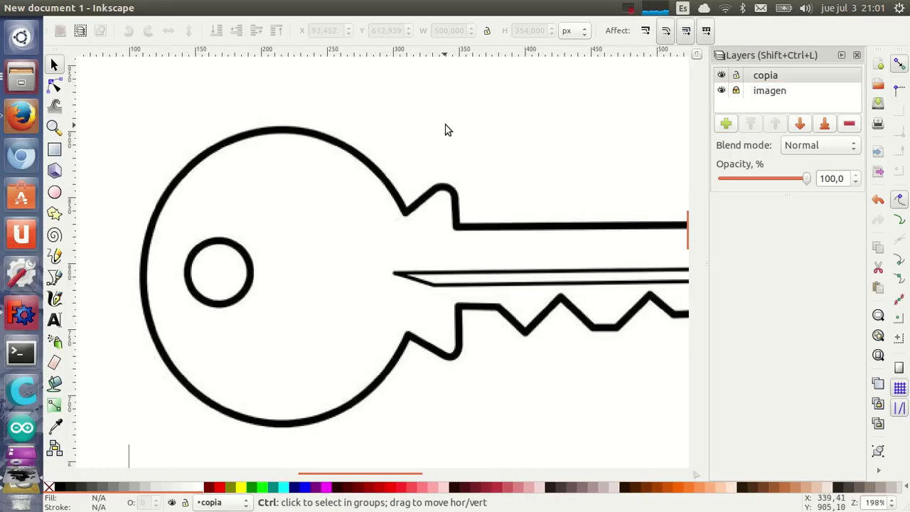
ctrl+scroll(446, 128, down, 1)
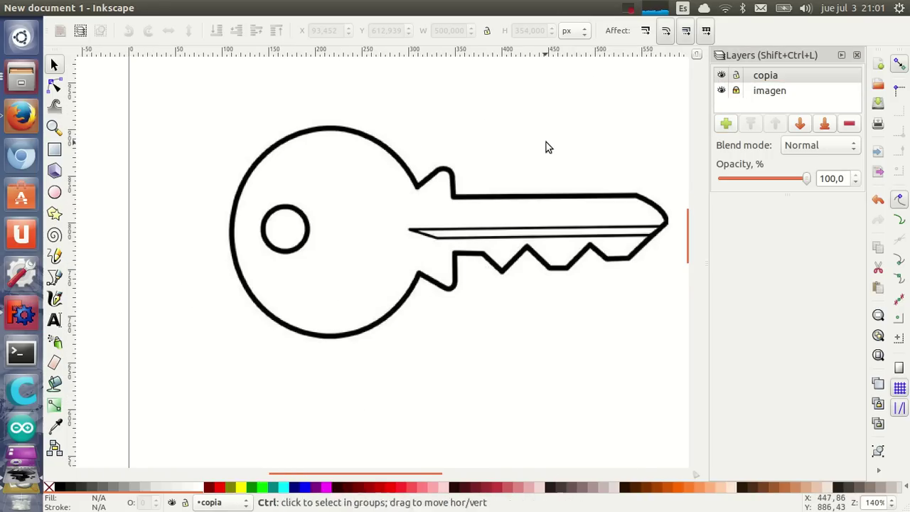
middle_drag(538, 158, 487, 162)
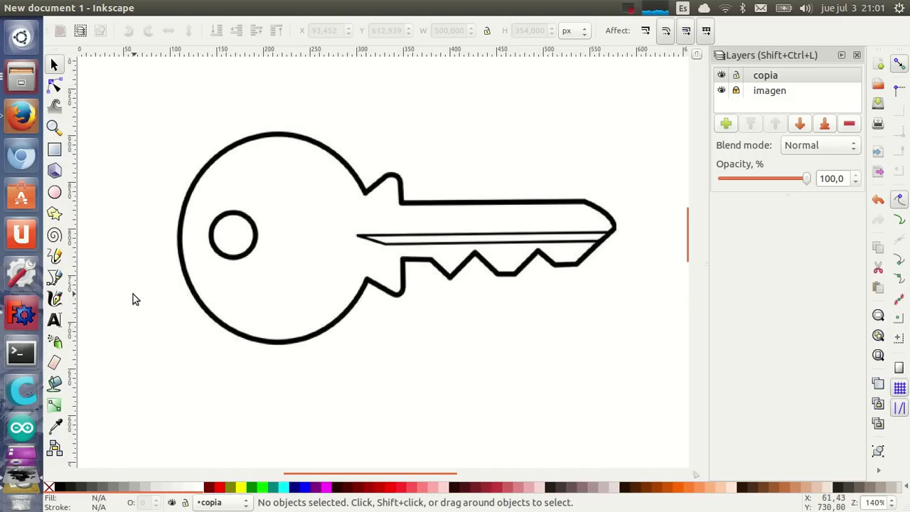
click(55, 278)
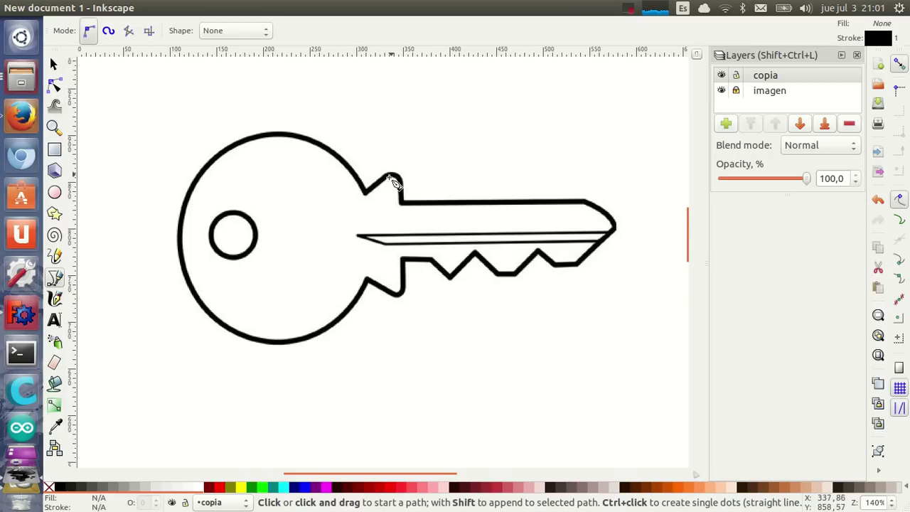
Trace from the notch corner along the blade top to the key tip with curved and corner nodes.
ctrl+scroll(356, 208, up, 2)
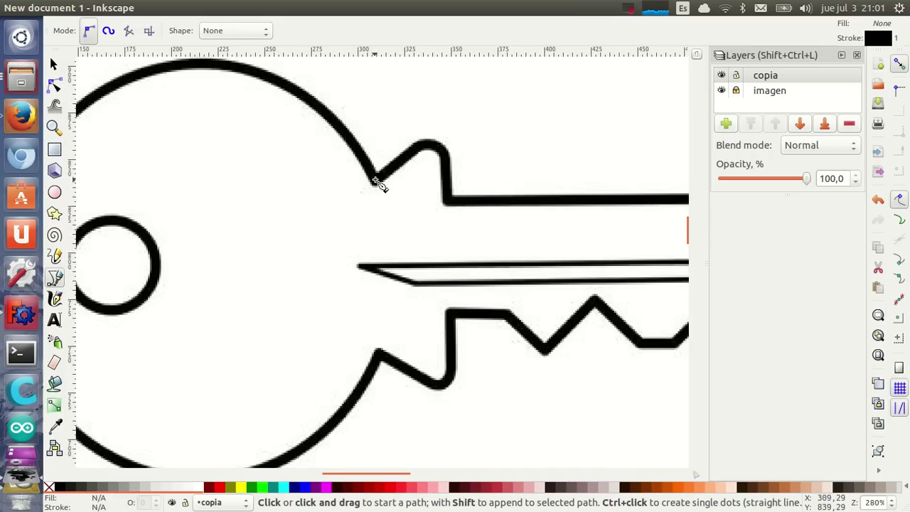
click(376, 181)
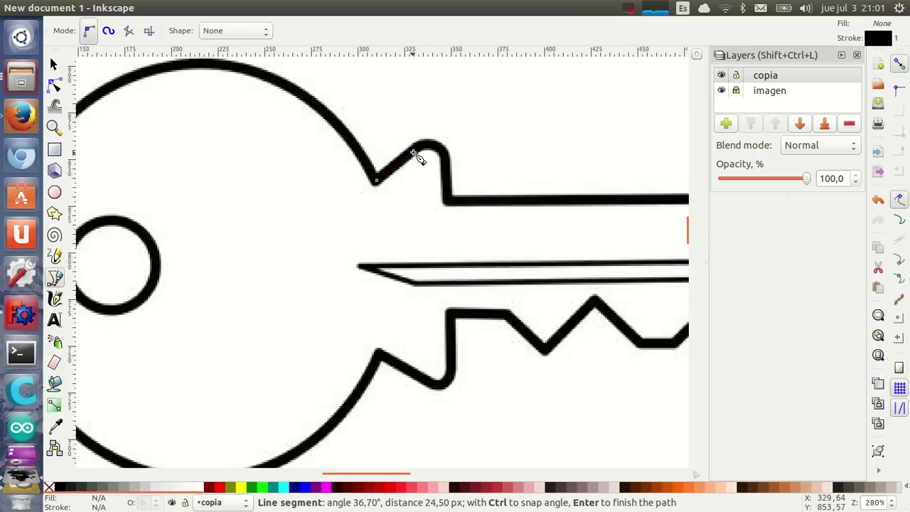
drag(435, 148, 451, 162)
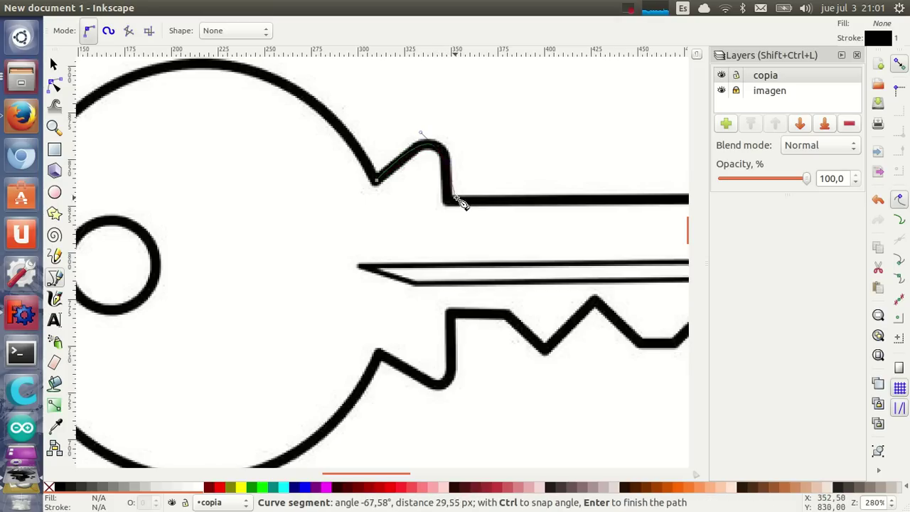
click(447, 202)
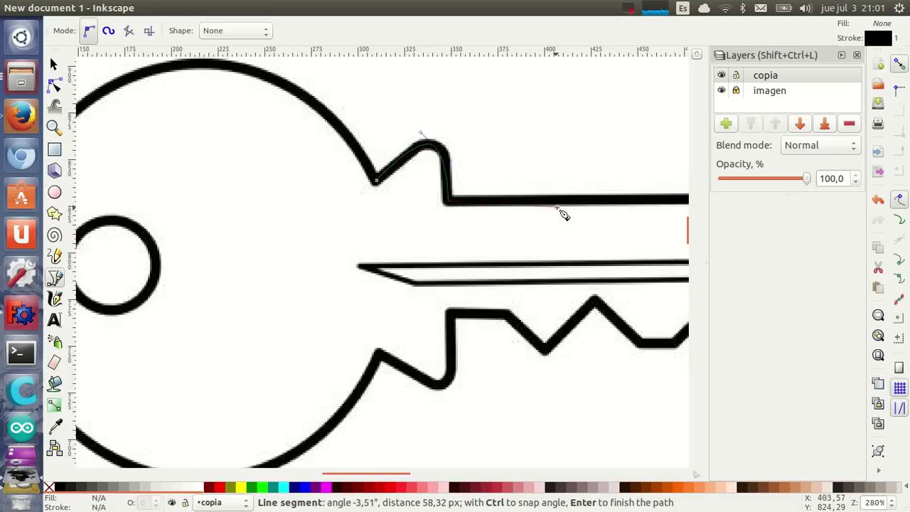
mouse_move(644, 202)
middle_down()
mouse_move(443, 197)
mouse_move(311, 213)
middle_up()
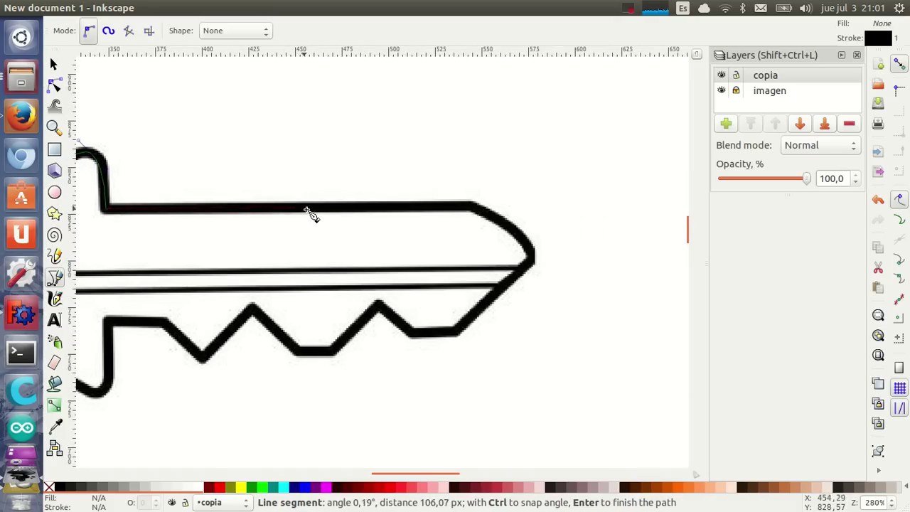
click(470, 208)
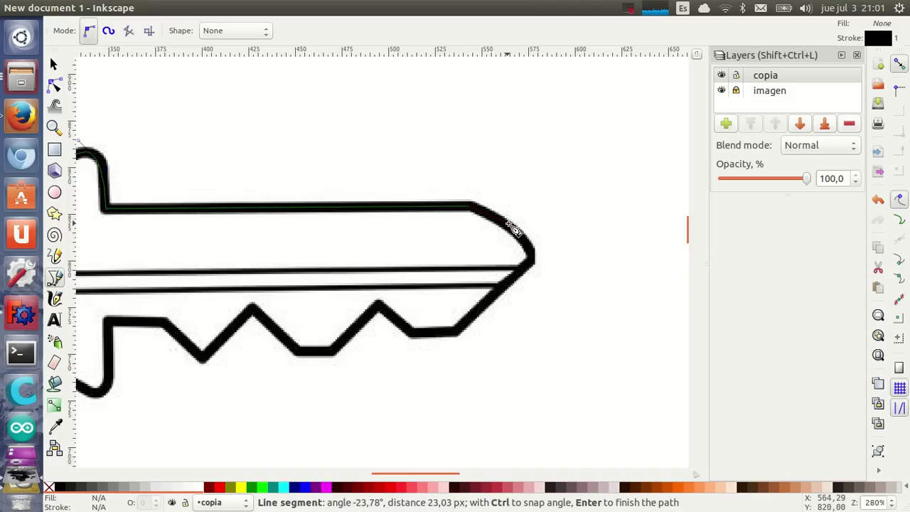
drag(509, 228, 529, 252)
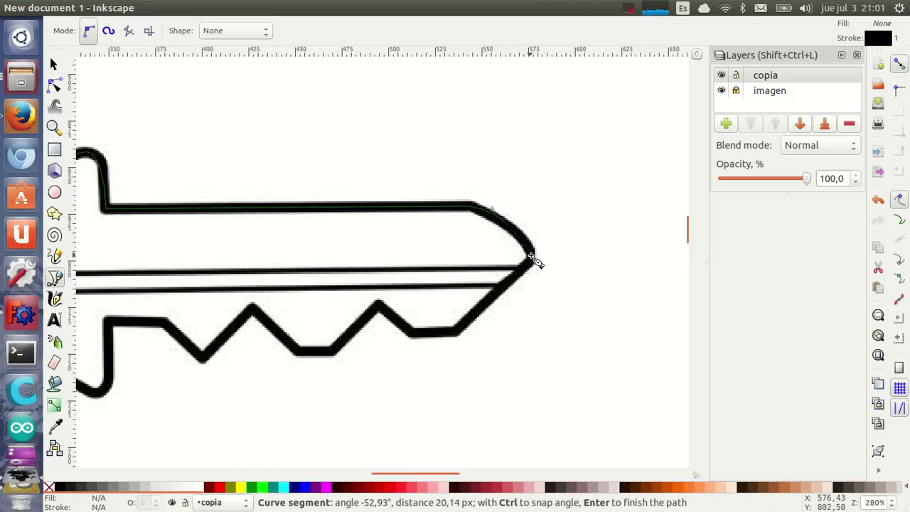
click(532, 253)
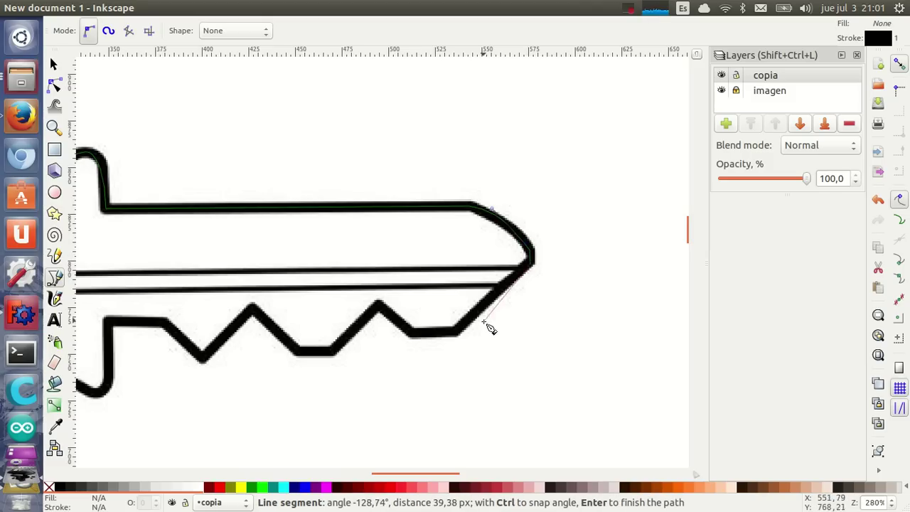
Trace the teeth's peaks and valleys from below the tip to the teeth's left corner.
click(455, 335)
click(411, 333)
click(377, 305)
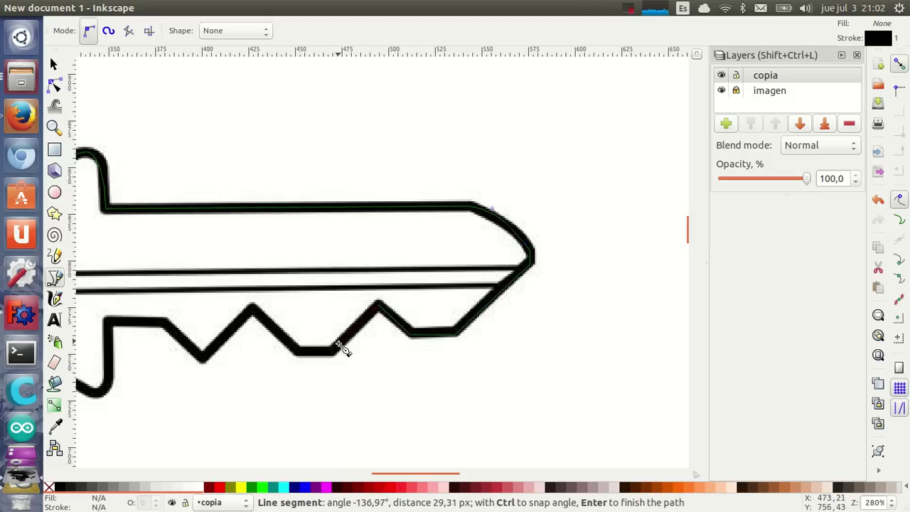
click(334, 354)
click(300, 353)
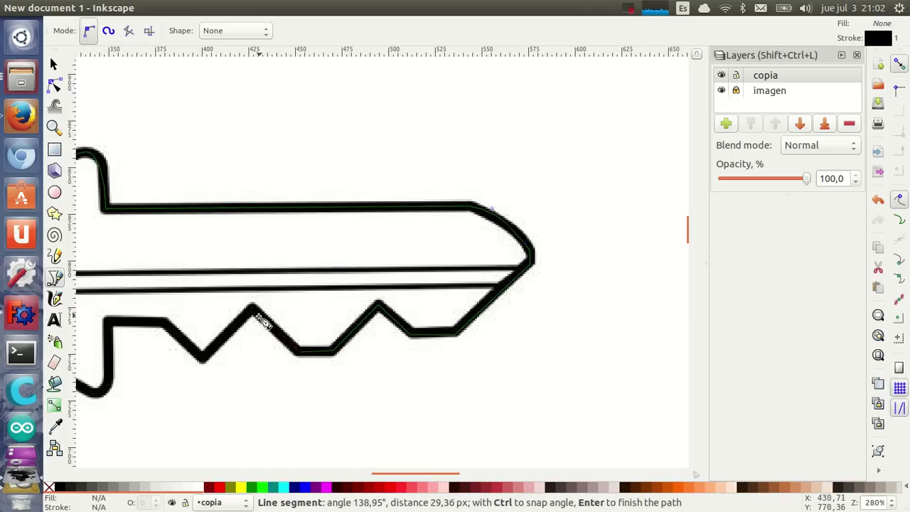
click(253, 308)
click(203, 359)
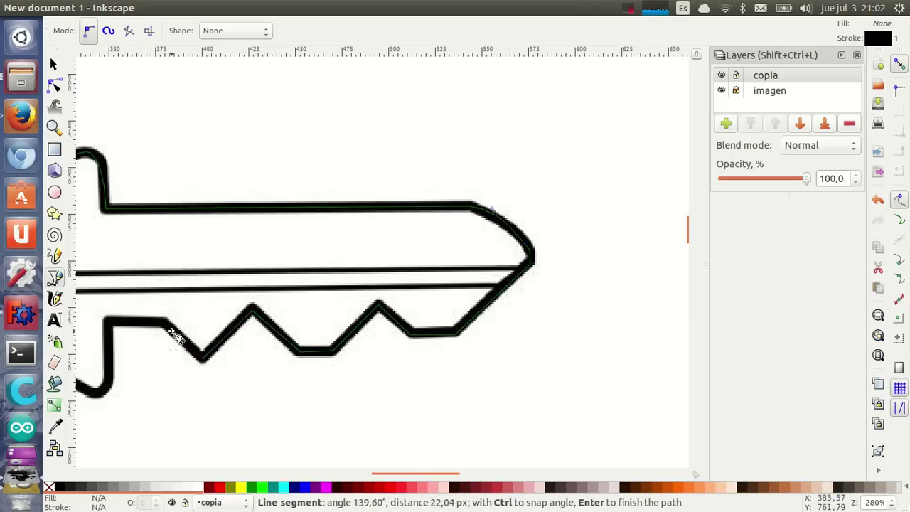
click(171, 324)
Trace where the blade meets the bow, rounding the corner and following the lower notch.
mouse_move(148, 335)
middle_down()
mouse_move(656, 305)
mouse_move(493, 290)
middle_up()
click(459, 284)
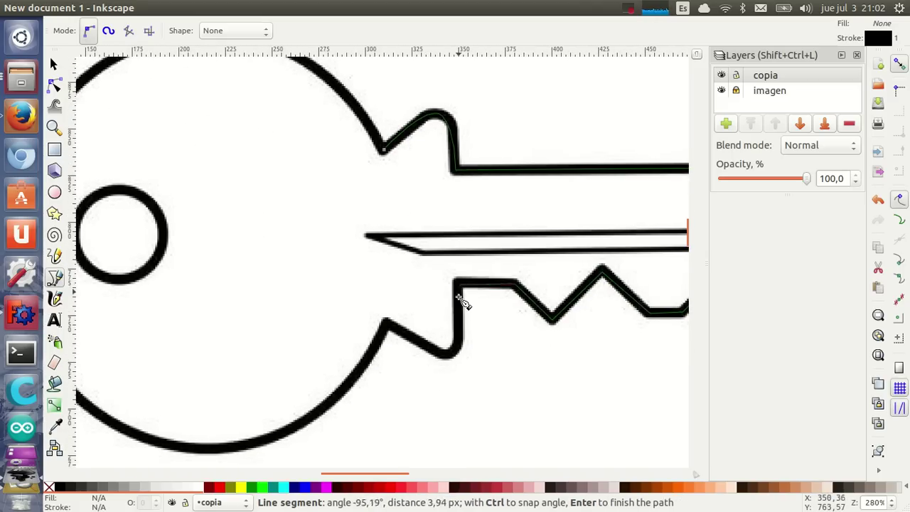
click(459, 339)
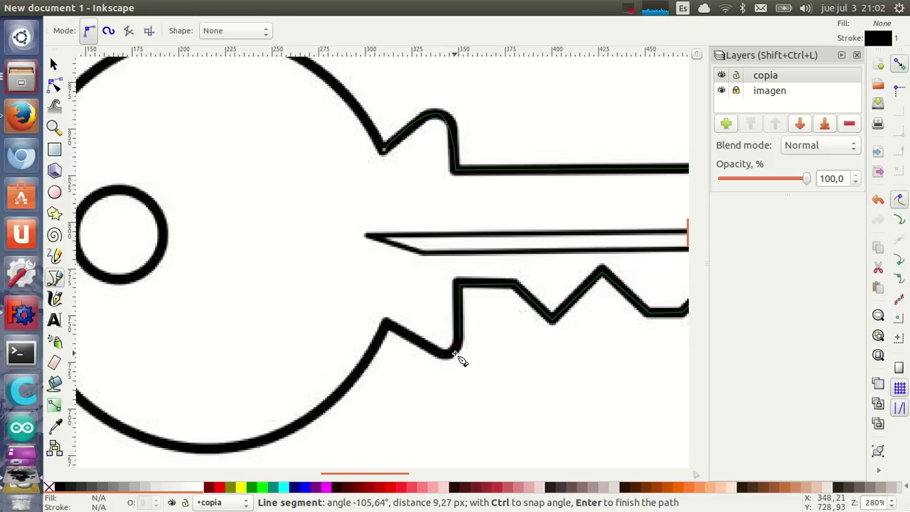
drag(455, 355, 439, 361)
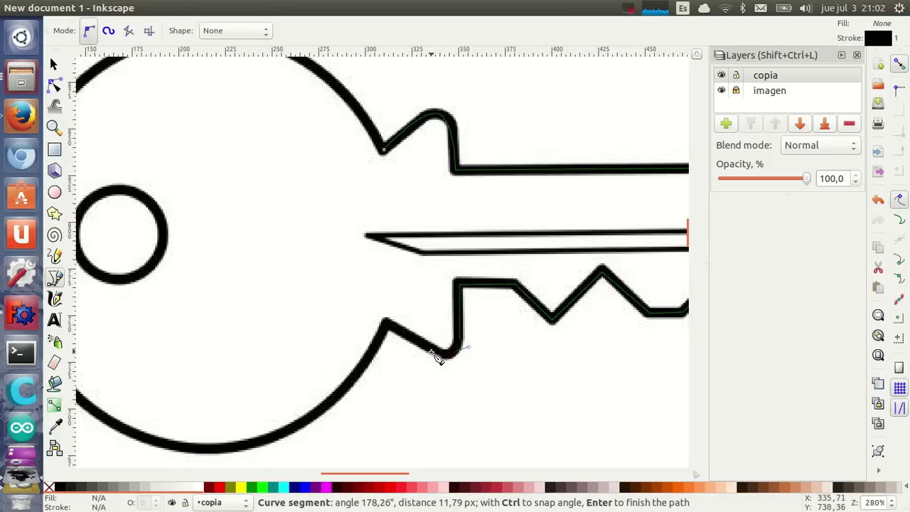
click(432, 351)
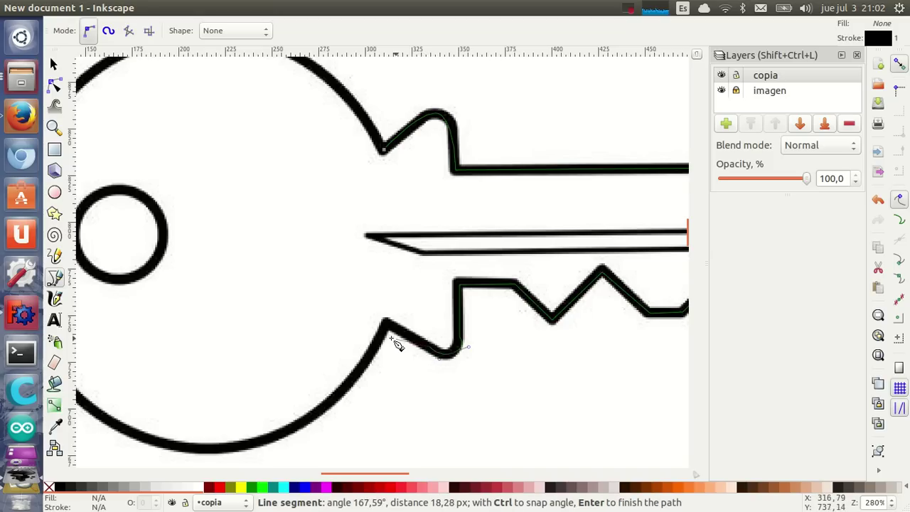
click(386, 325)
Trace the round bow with curved nodes and close the outline at its starting node.
middle_drag(371, 356, 601, 349)
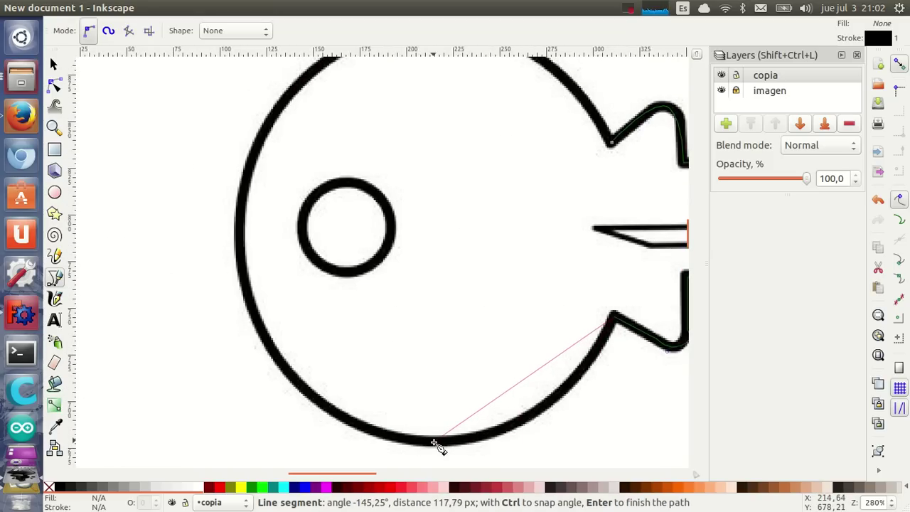
drag(433, 443, 307, 440)
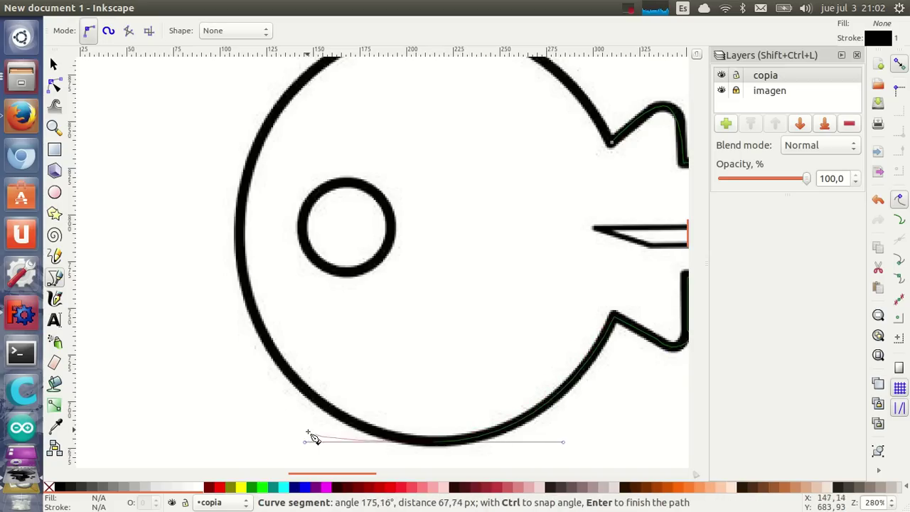
drag(229, 237, 227, 172)
middle_drag(357, 90, 329, 247)
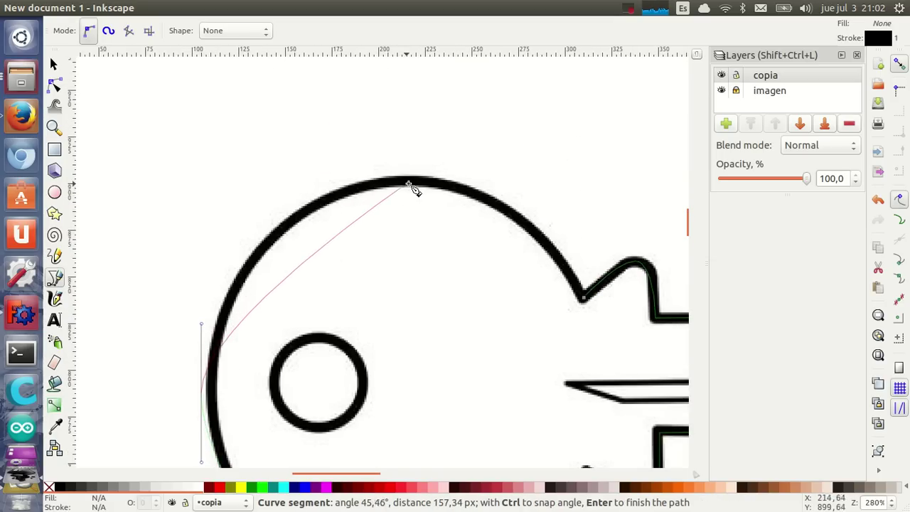
drag(411, 182, 535, 182)
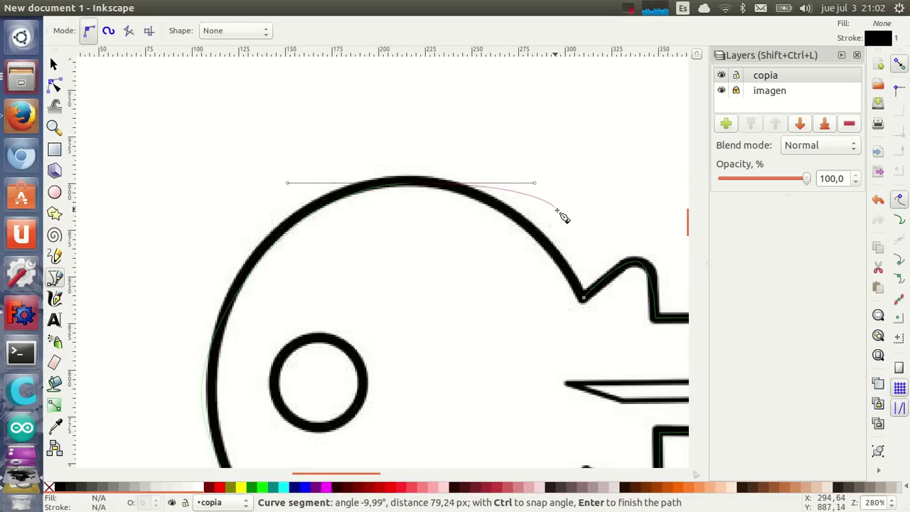
click(585, 299)
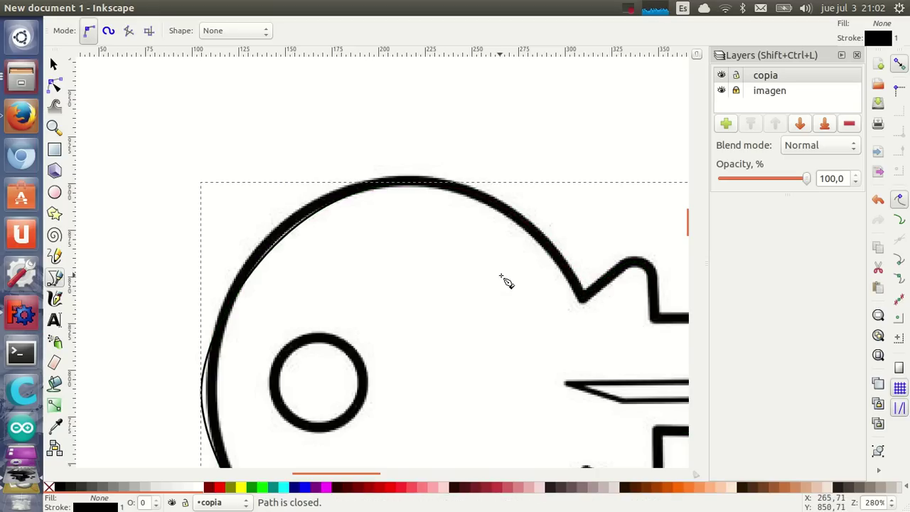
ctrl+scroll(503, 277, down, 4)
mouse_move(609, 344)
middle_down()
mouse_move(479, 254)
mouse_move(461, 254)
middle_up()
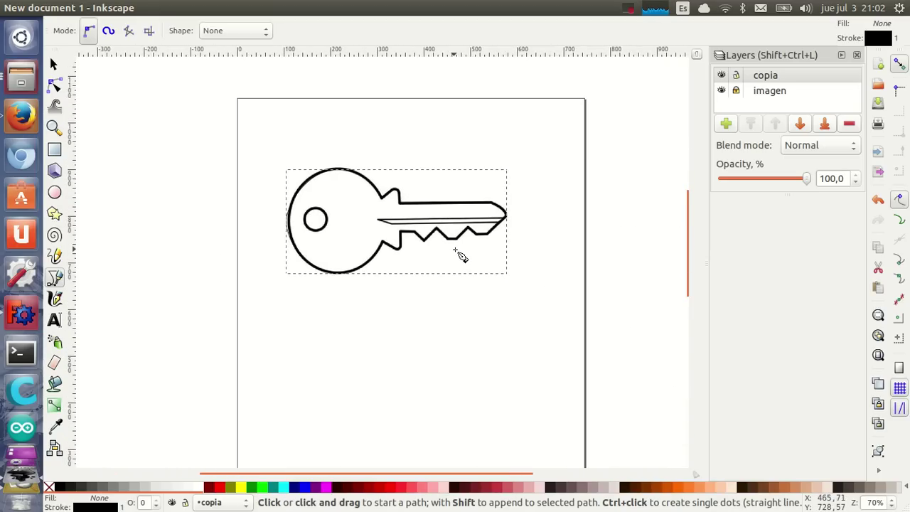
Give the traced key outline a red stroke.
ctrl+scroll(339, 212, up, 2)
ctrl+scroll(339, 213, up, 1)
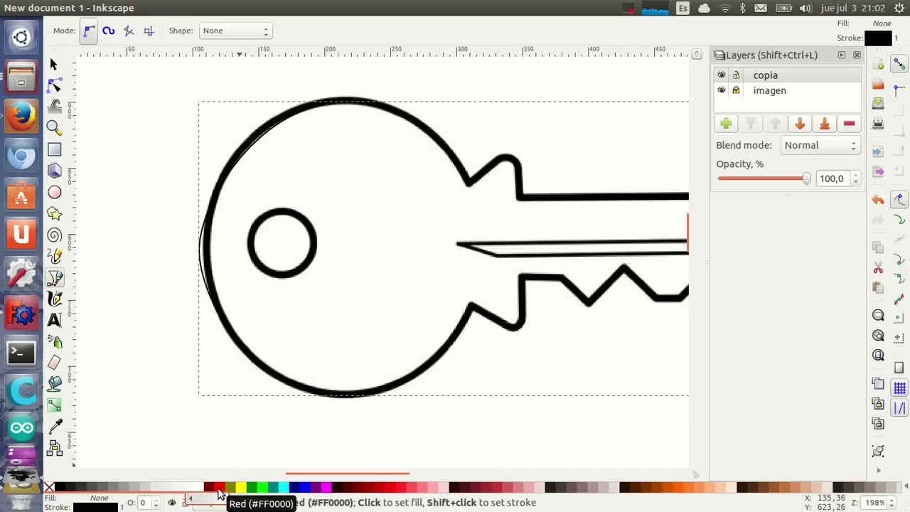
mouse_move(217, 487)
mouse_down()
mouse_move(155, 444)
mouse_move(96, 507)
mouse_up()
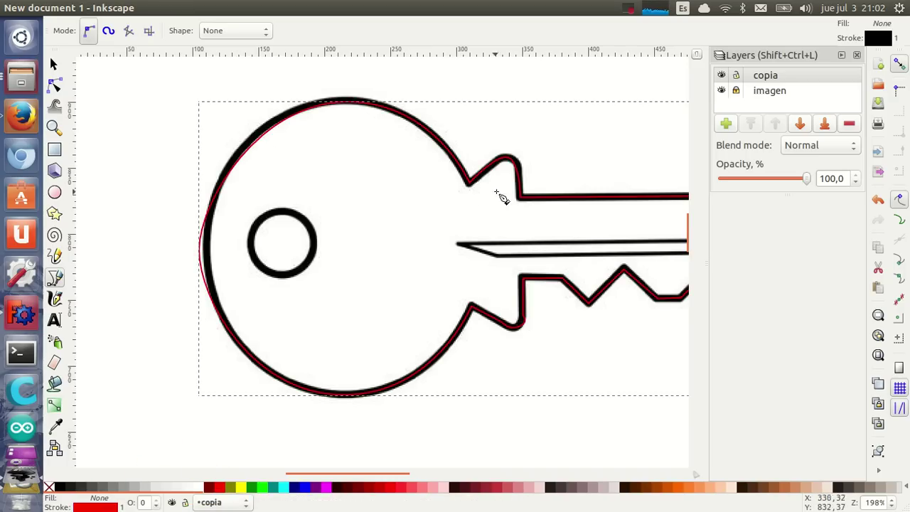
Reshape the bow's left arcs and the upper notch corner curve to match the image.
click(55, 86)
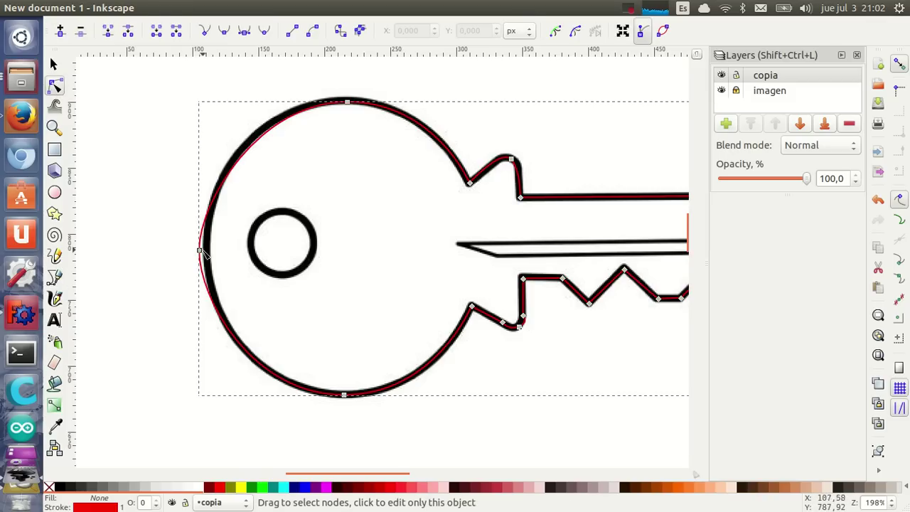
drag(200, 249, 206, 250)
drag(207, 201, 207, 174)
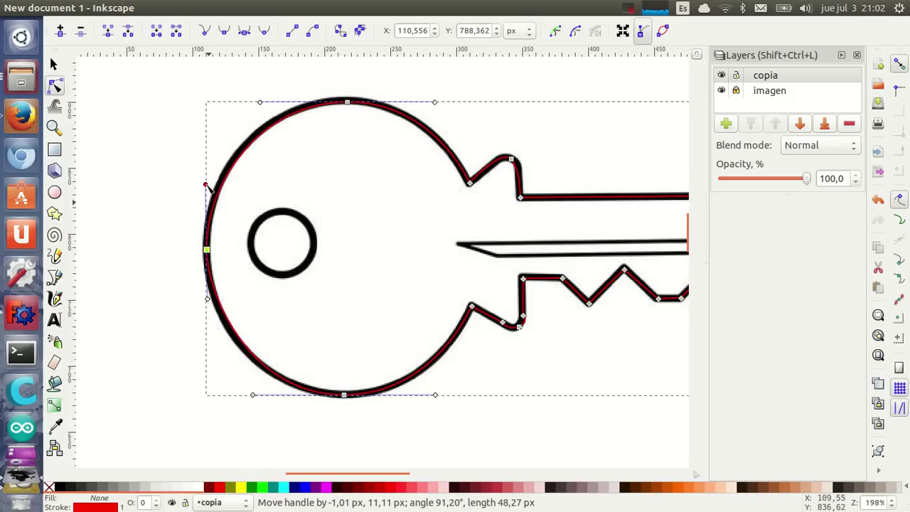
drag(205, 298, 206, 307)
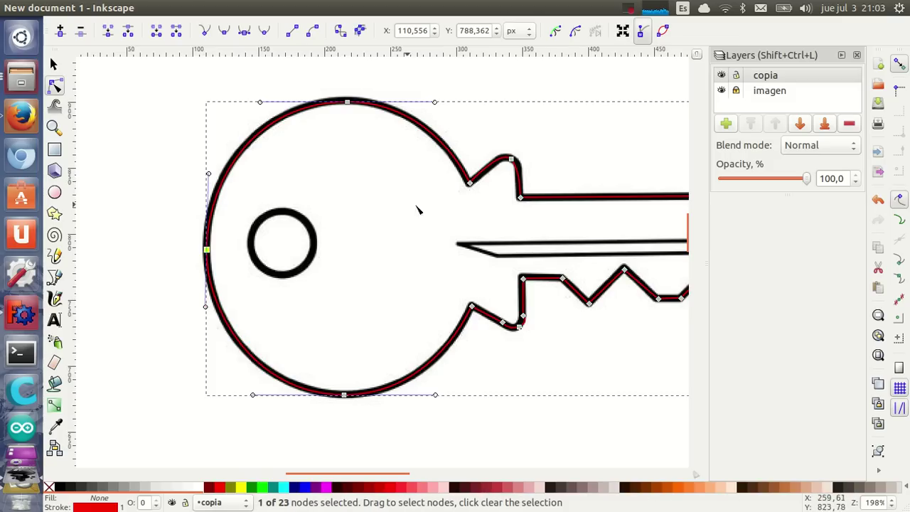
click(513, 161)
drag(519, 168, 524, 167)
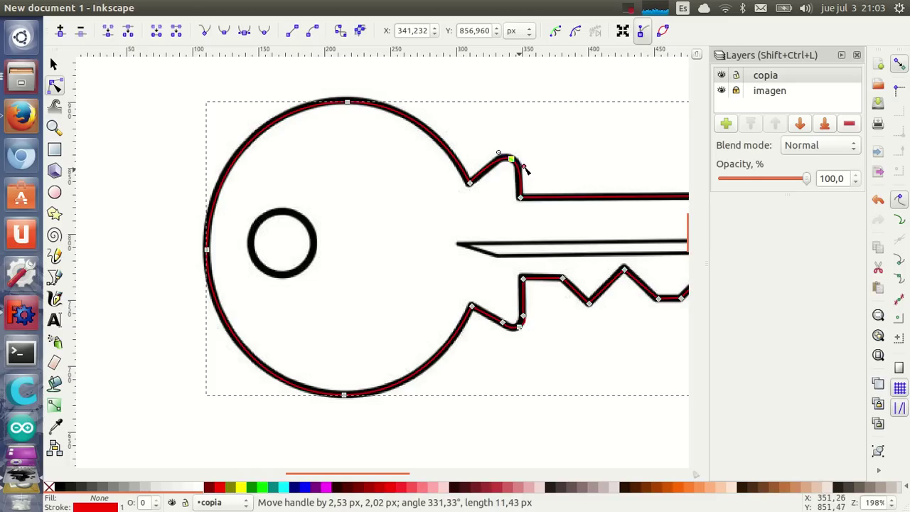
click(585, 126)
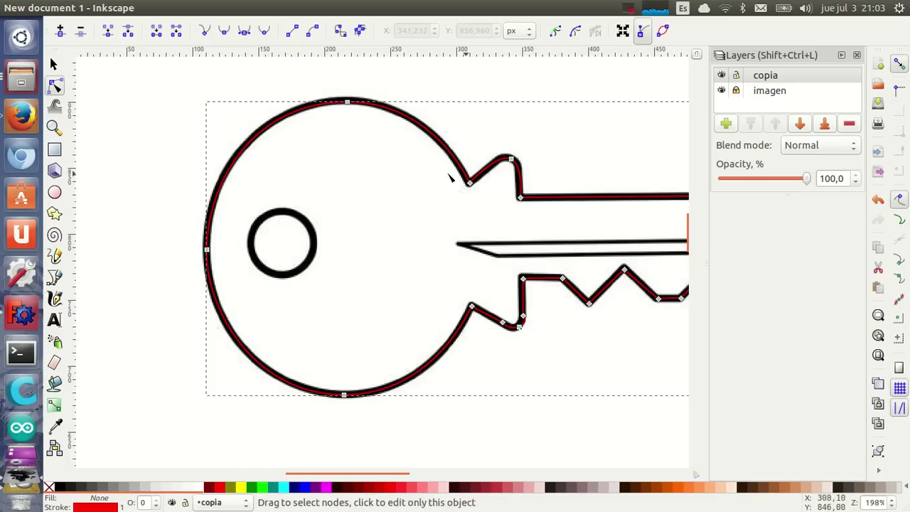
Hide the key image to inspect the 23-node outline, then show the image again.
ctrl+scroll(405, 190, down, 2)
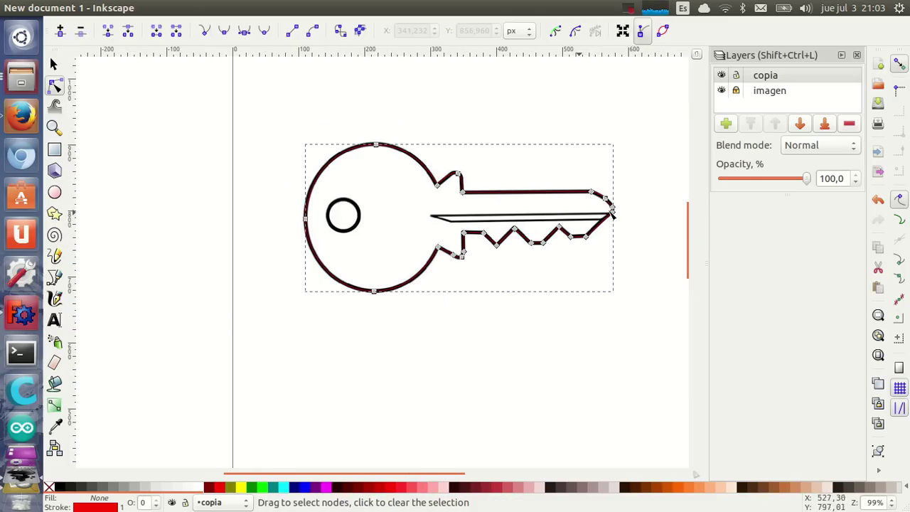
click(721, 91)
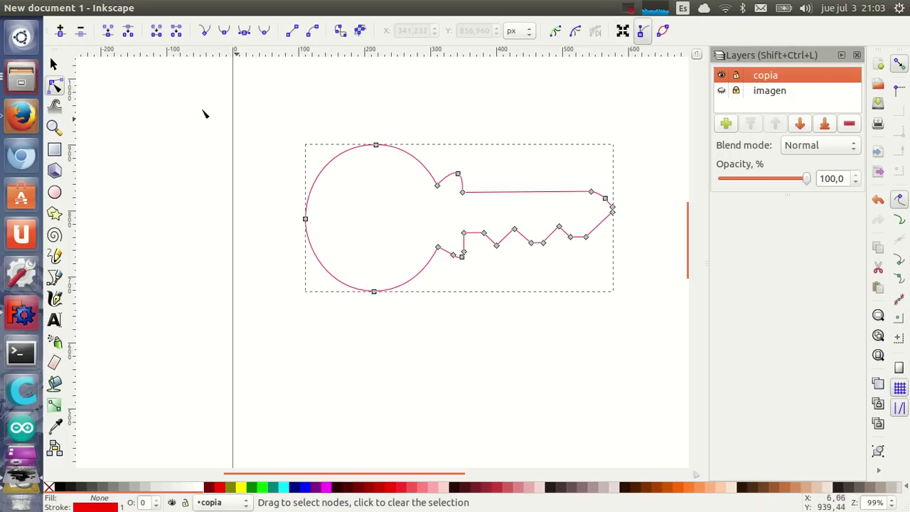
click(58, 64)
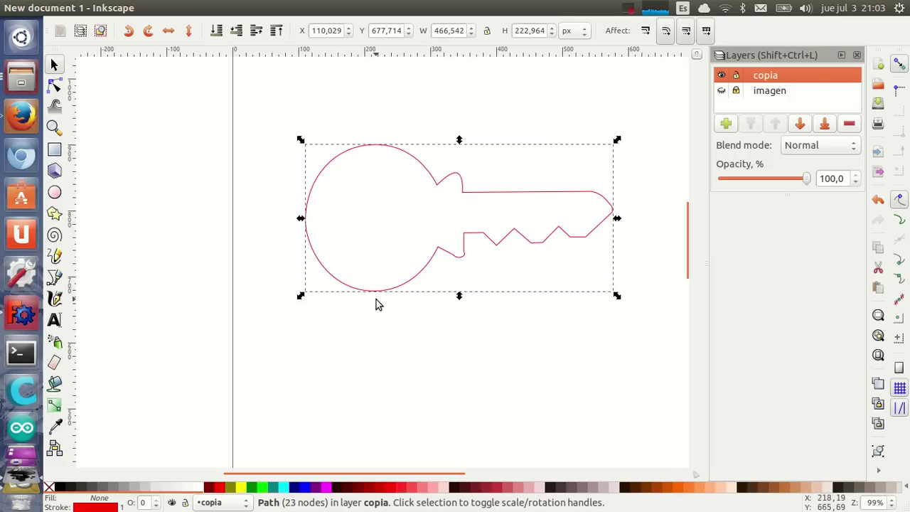
scroll(396, 321, up, 4)
scroll(396, 321, down, 1)
scroll(350, 315, down, 2)
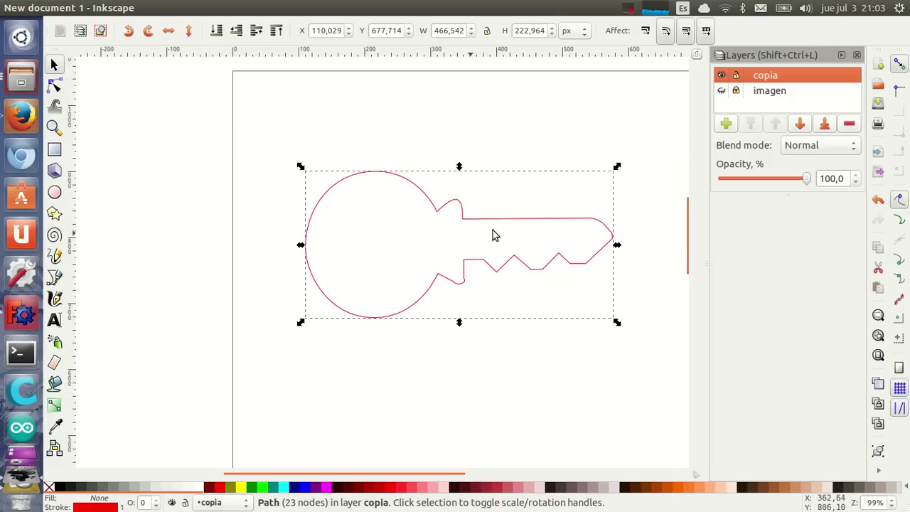
click(721, 91)
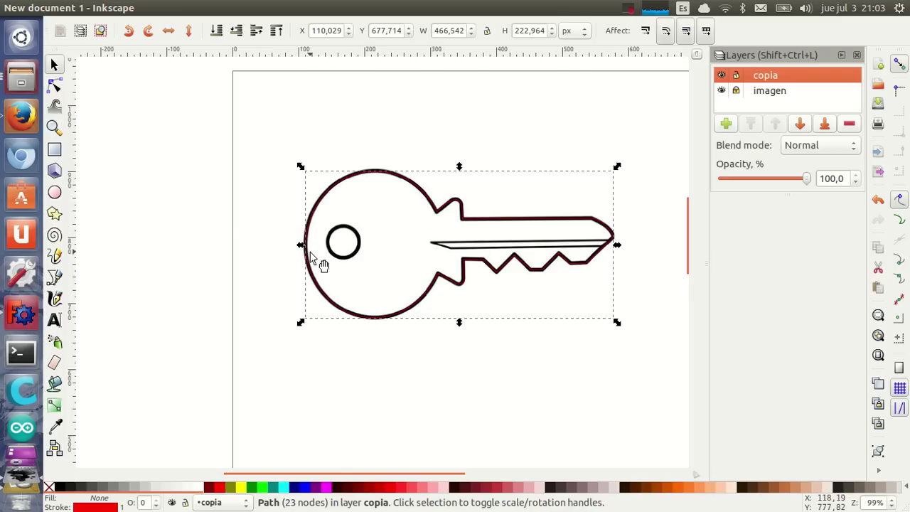
Draw a circle in the bow hole and resize and center it to 49.581 × 49.581 px.
click(55, 192)
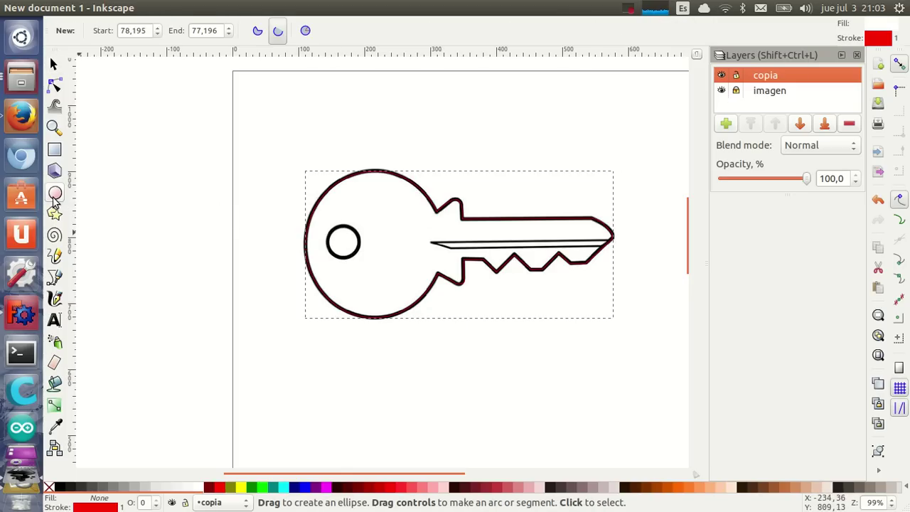
ctrl+scroll(329, 252, up, 1)
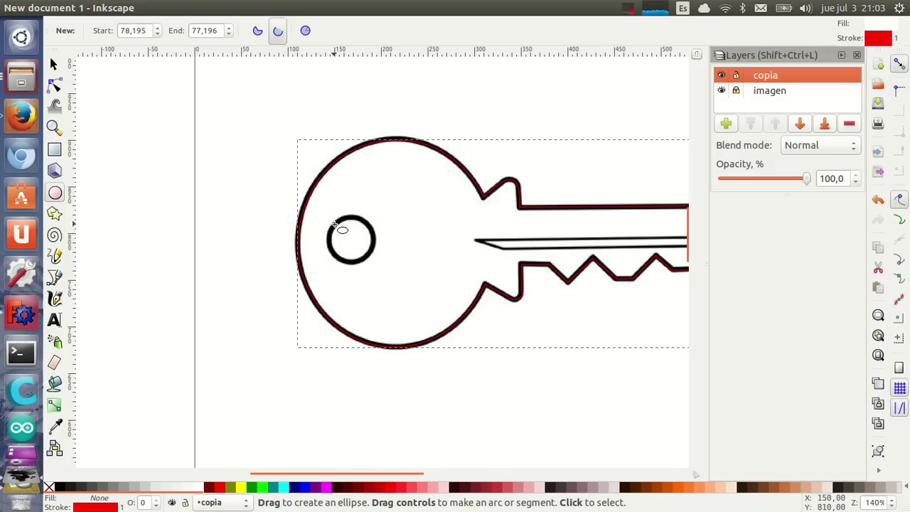
ctrl+drag(334, 224, 378, 268)
click(53, 64)
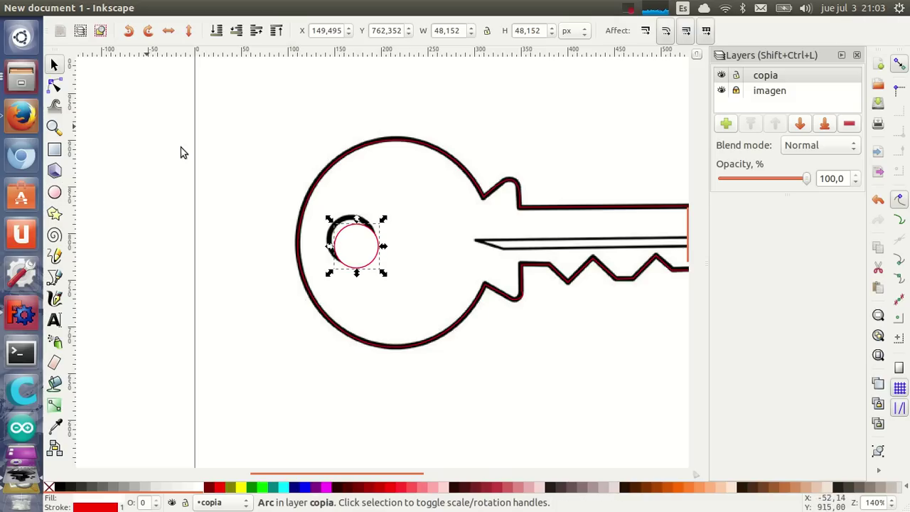
drag(344, 241, 338, 233)
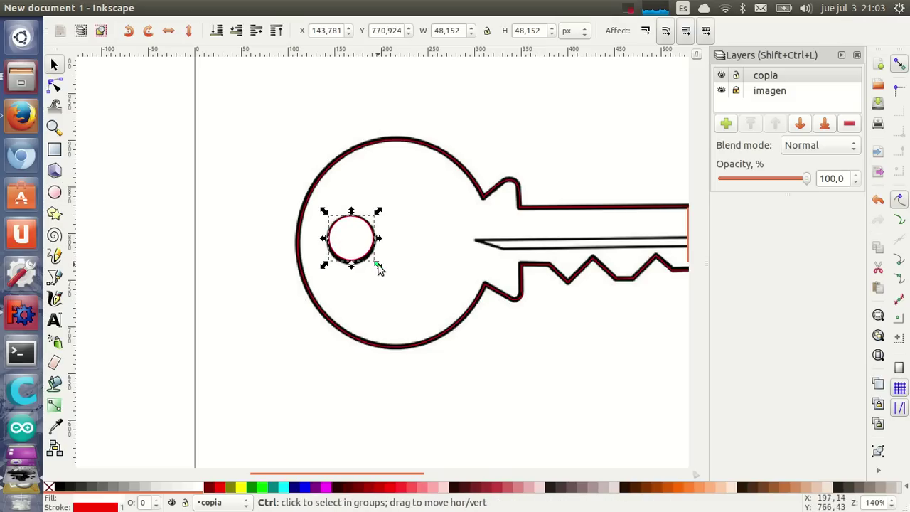
drag(377, 262, 378, 268)
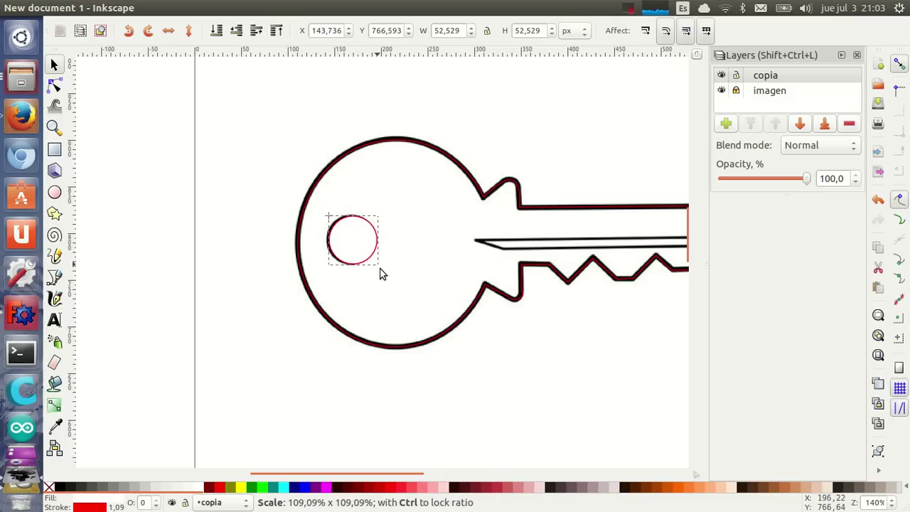
click(361, 247)
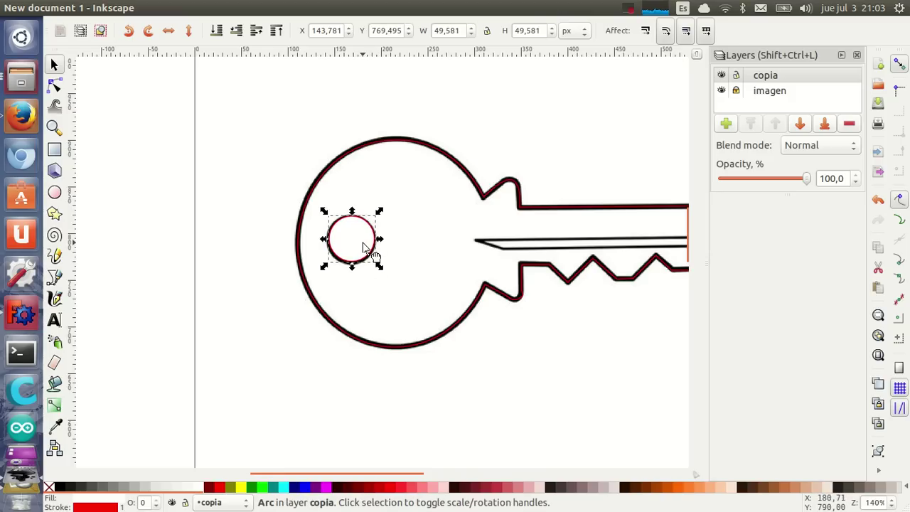
drag(360, 245, 361, 248)
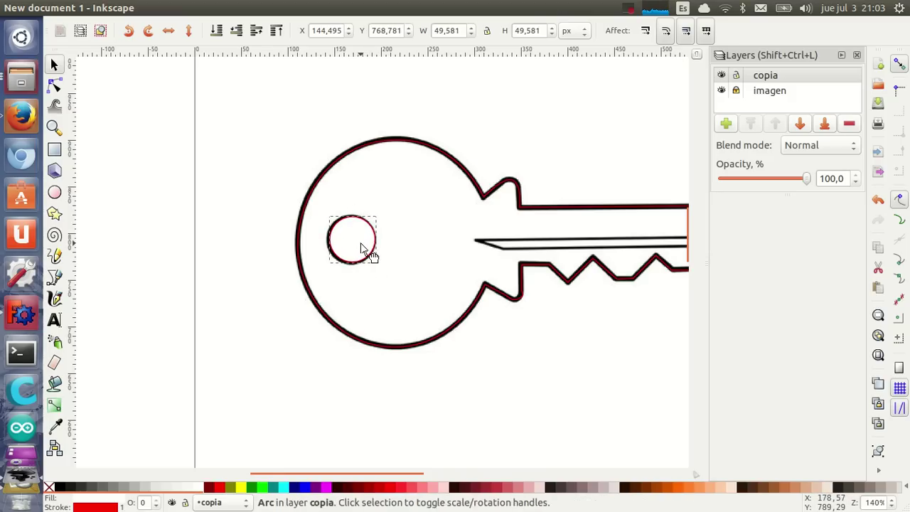
click(215, 205)
ctrl+scroll(216, 205, down, 2)
Hide the imagen layer and move the key outline and circle to the page's top-left corner.
ctrl+scroll(207, 201, down, 1)
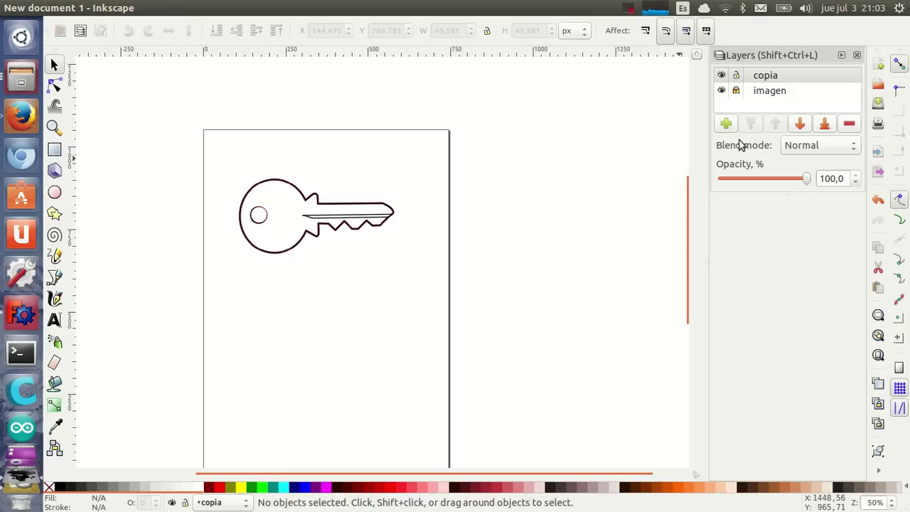
click(721, 91)
drag(199, 155, 487, 311)
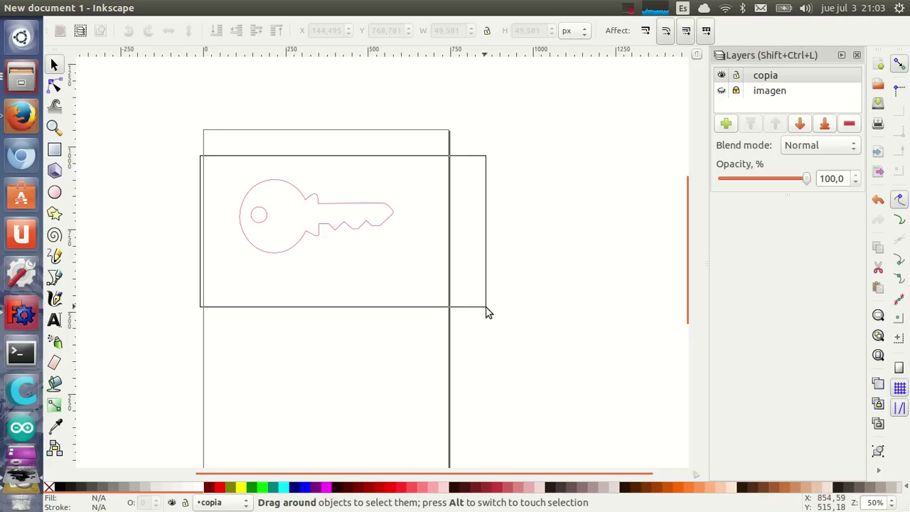
mouse_move(357, 241)
mouse_down()
mouse_move(351, 183)
mouse_move(297, 144)
mouse_up()
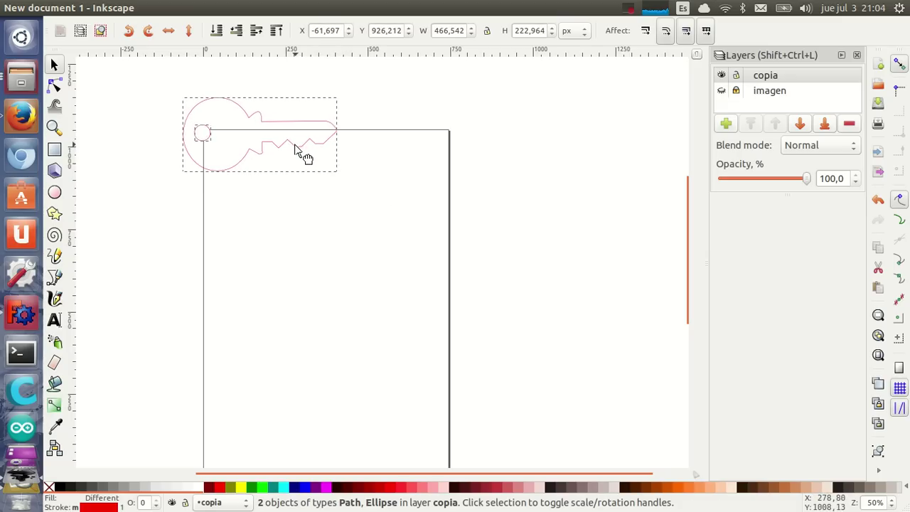
drag(297, 144, 295, 144)
click(299, 267)
Save the drawing as llave.svg in the T35-calcando-dibujos folder.
click(55, 7)
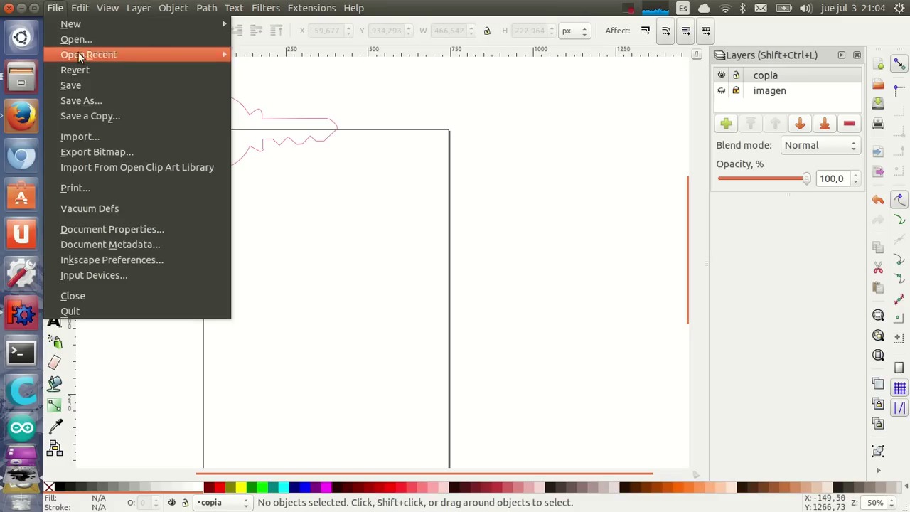
click(95, 100)
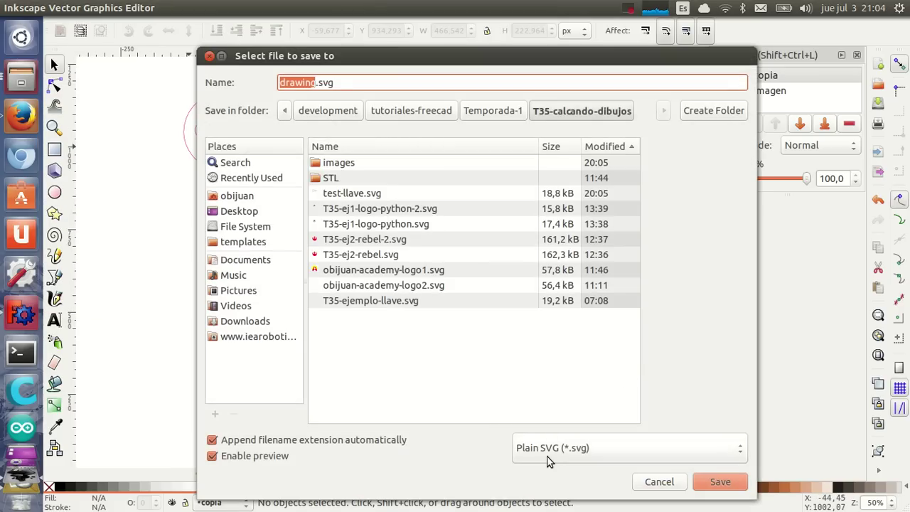
triple_click(312, 83)
text(llave)
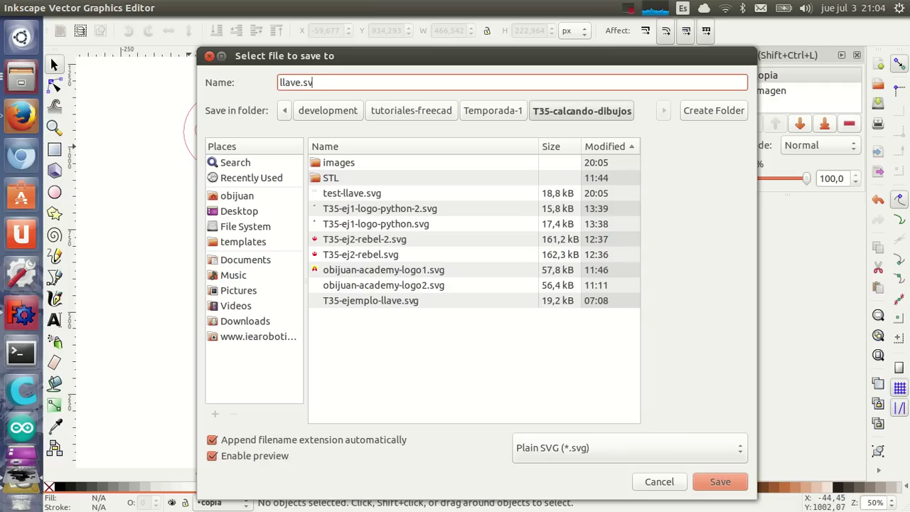
click(720, 483)
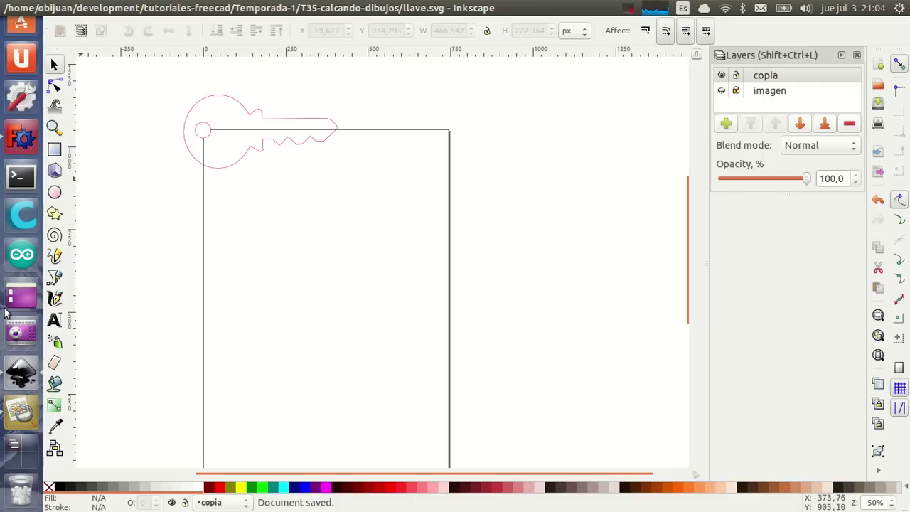
Import llave.svg into FreeCAD as SVG geometry and start extruding the outline path3067.
click(21, 135)
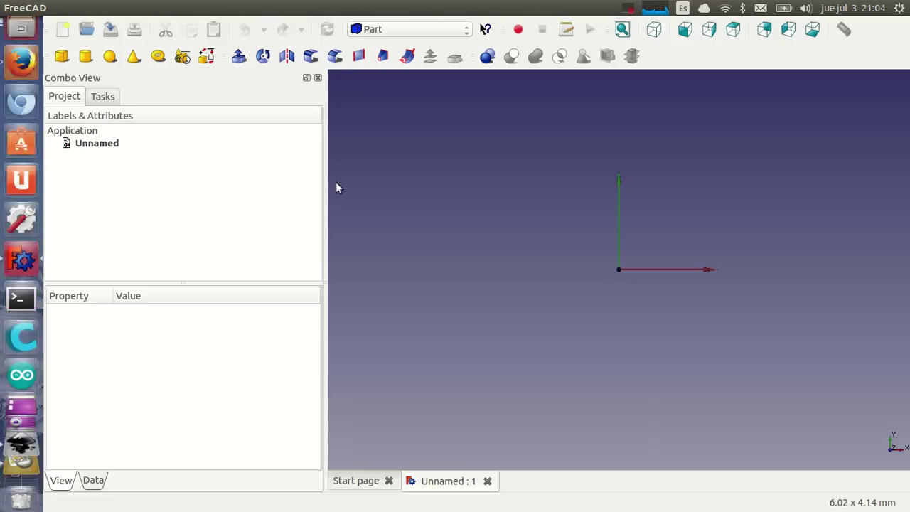
mouse_move(163, 8)
click(55, 8)
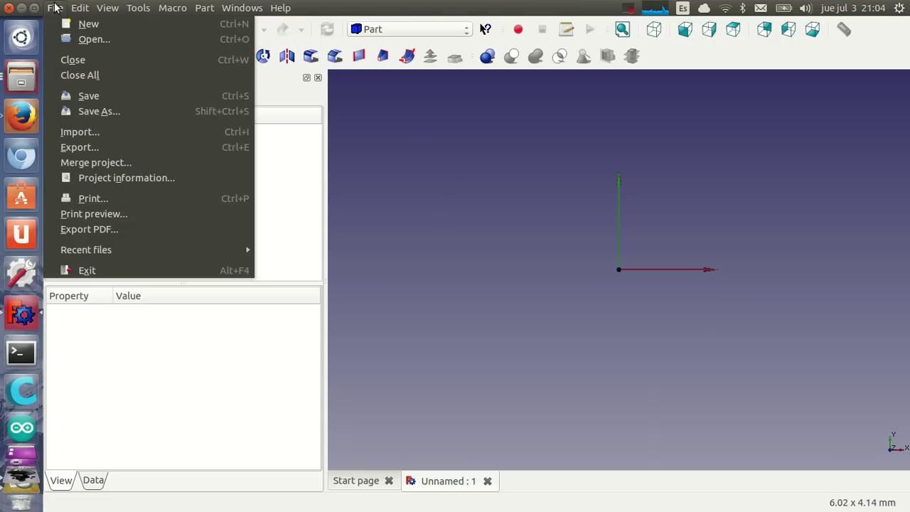
click(74, 132)
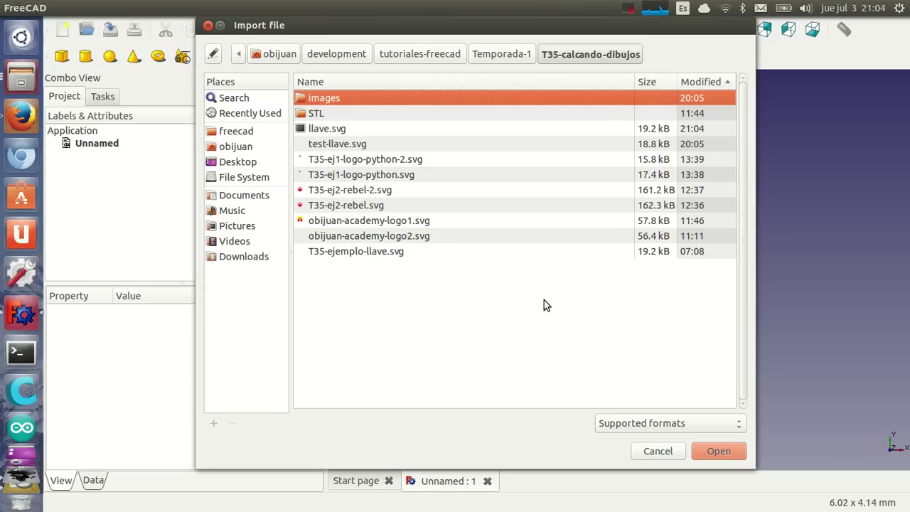
double_click(334, 130)
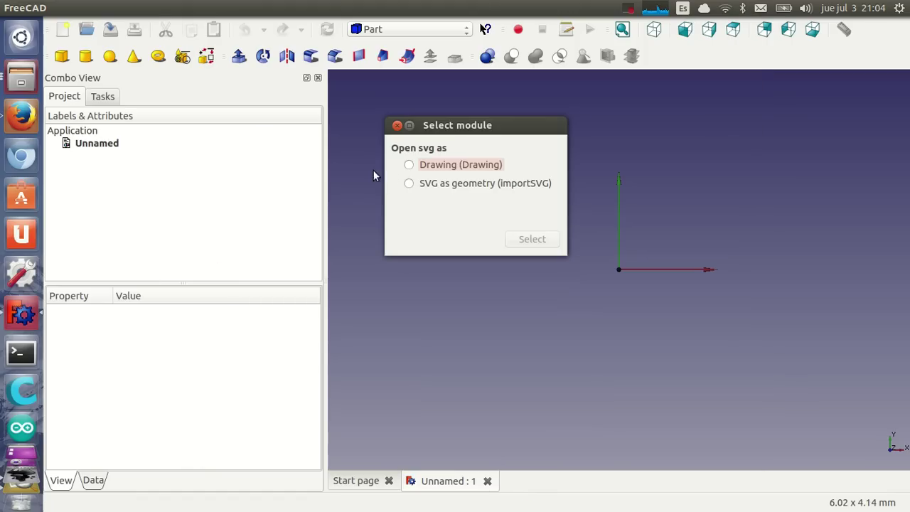
click(408, 184)
click(528, 239)
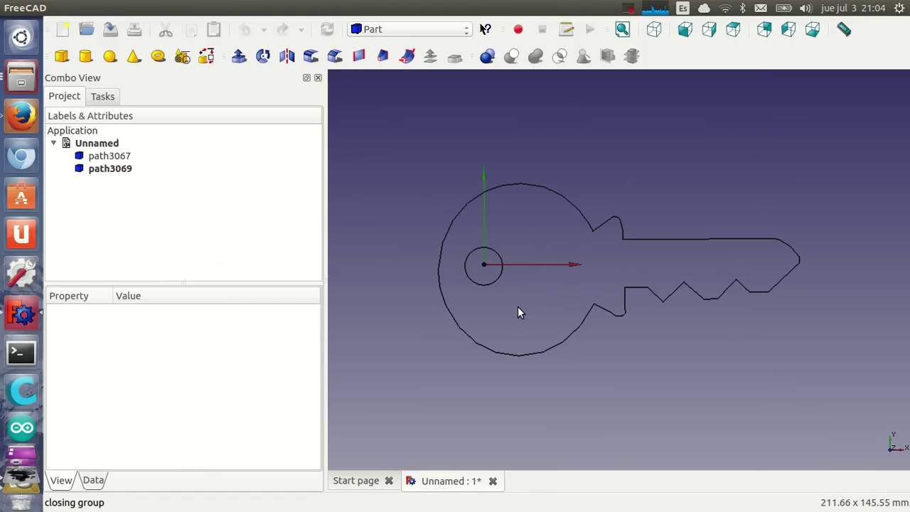
click(135, 155)
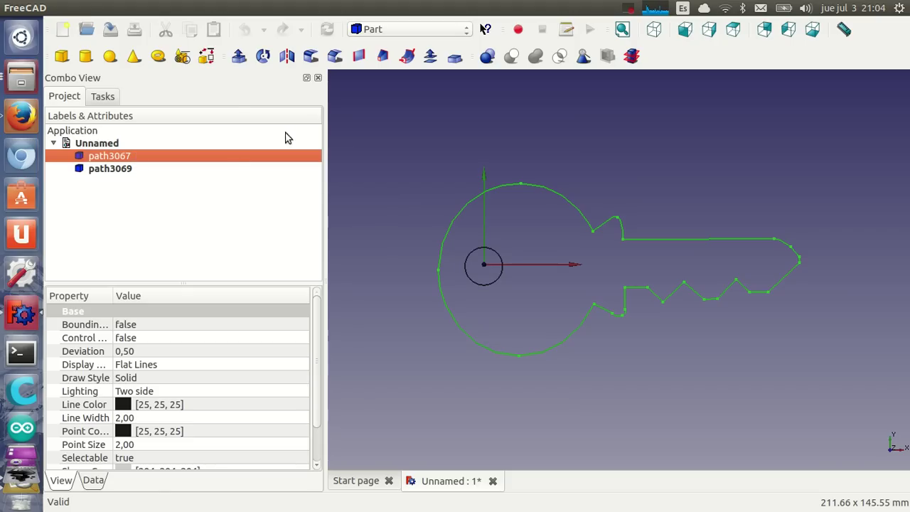
click(239, 57)
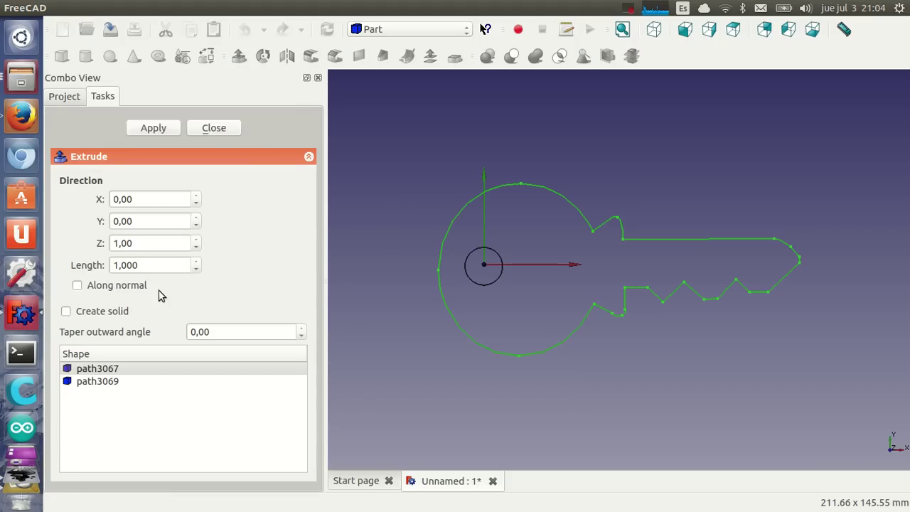
Extrude path3067 into a solid of length 5.
click(106, 311)
click(147, 267)
double_click(147, 266)
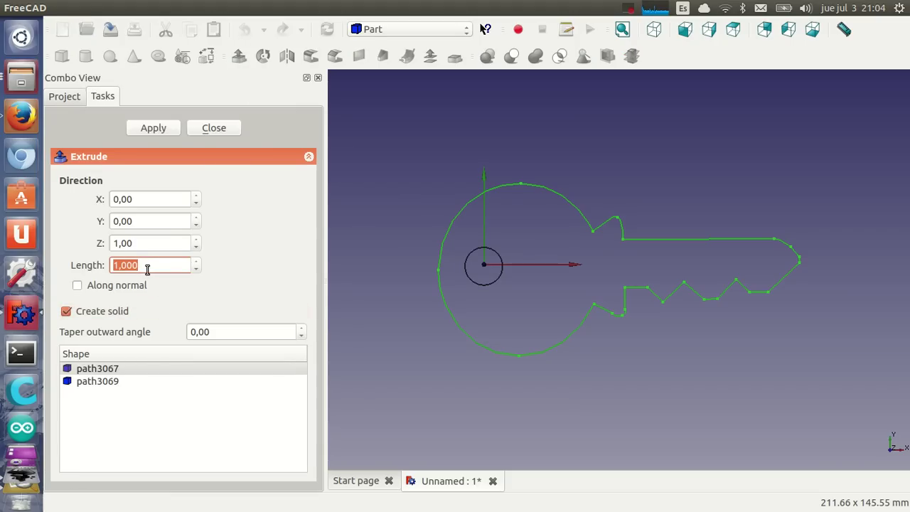
text(5)
click(161, 127)
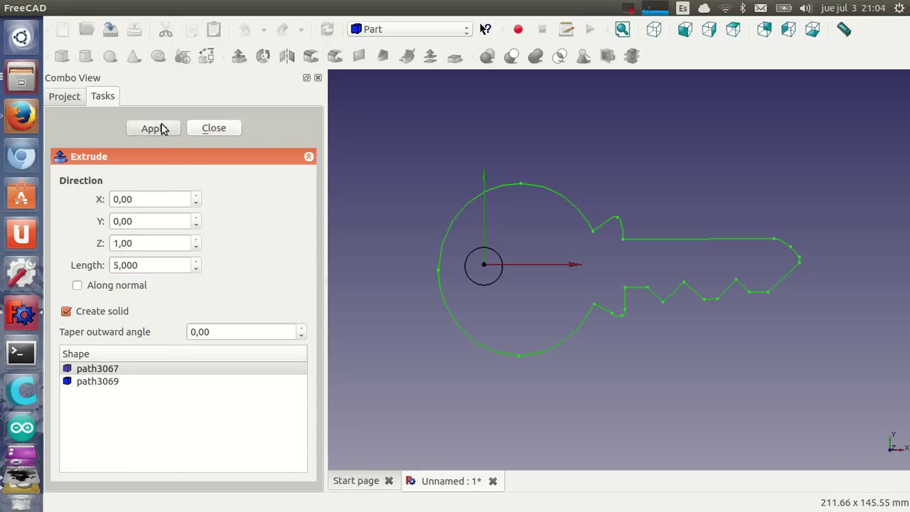
click(214, 128)
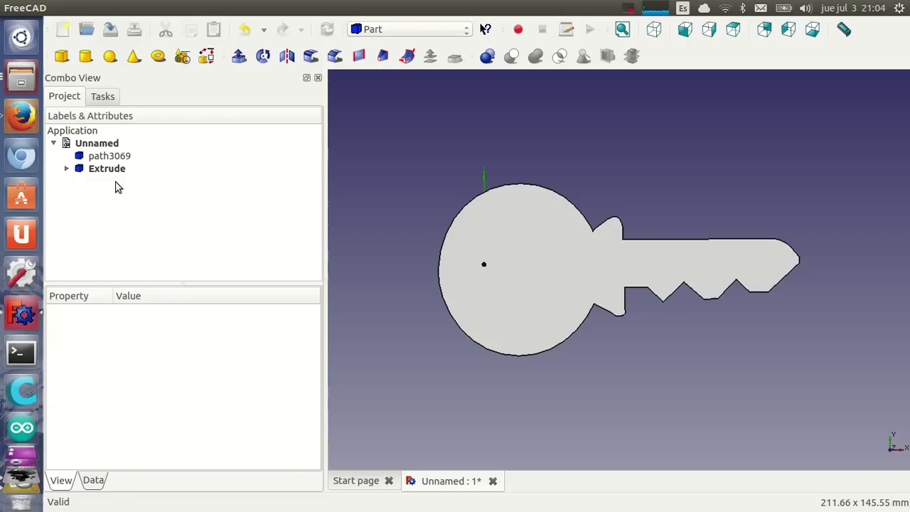
Hide the Extrude solid so only the hole circle path3069 shows.
click(110, 156)
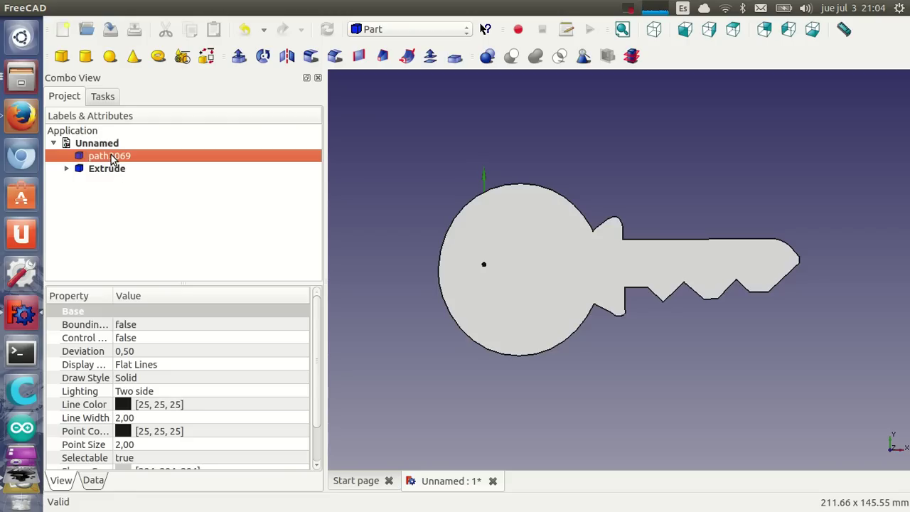
click(114, 169)
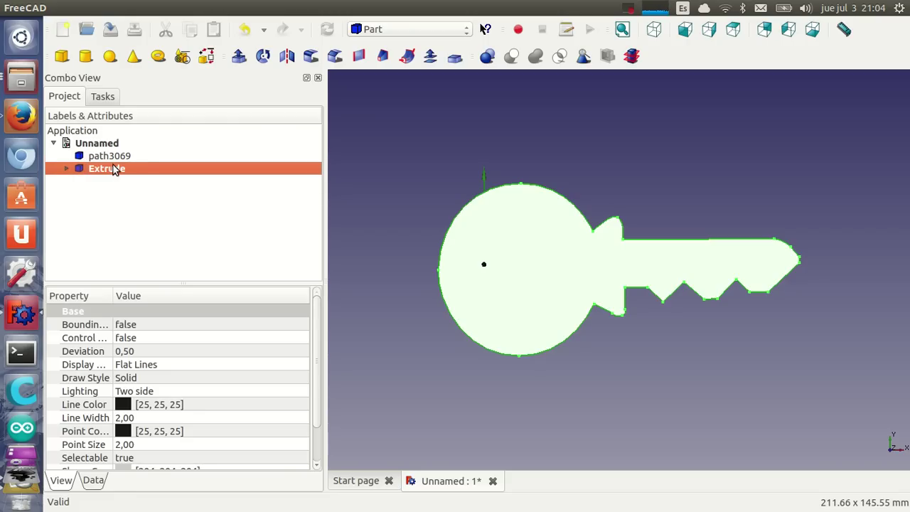
key(space)
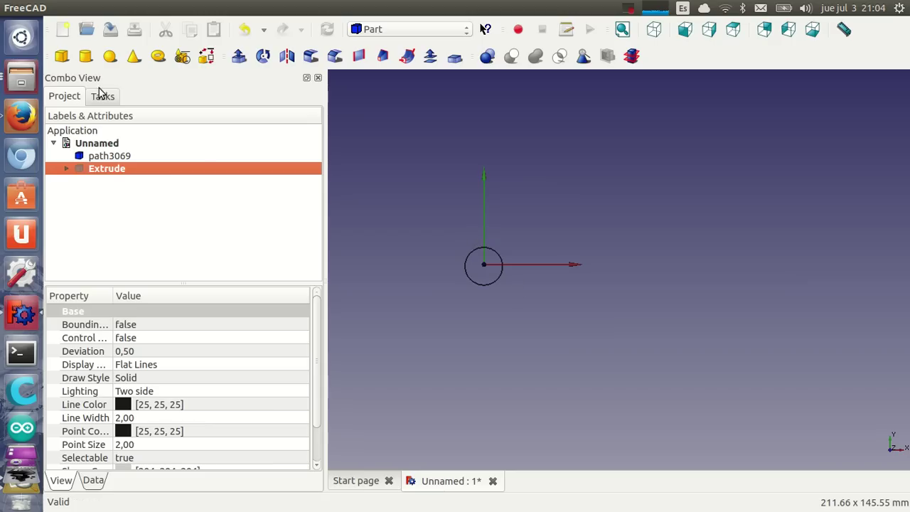
Add a cylinder and inspect the hole circle path3069's data properties.
click(86, 58)
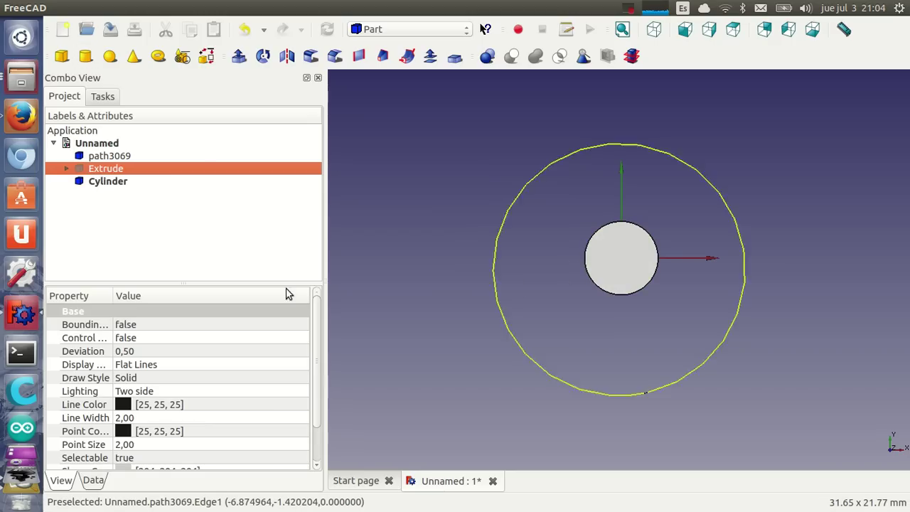
click(496, 279)
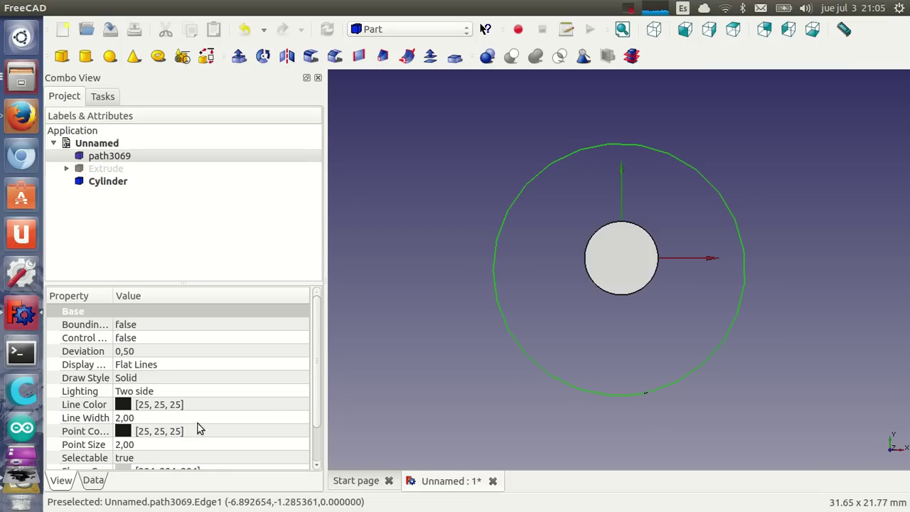
scroll(319, 348, down, 1)
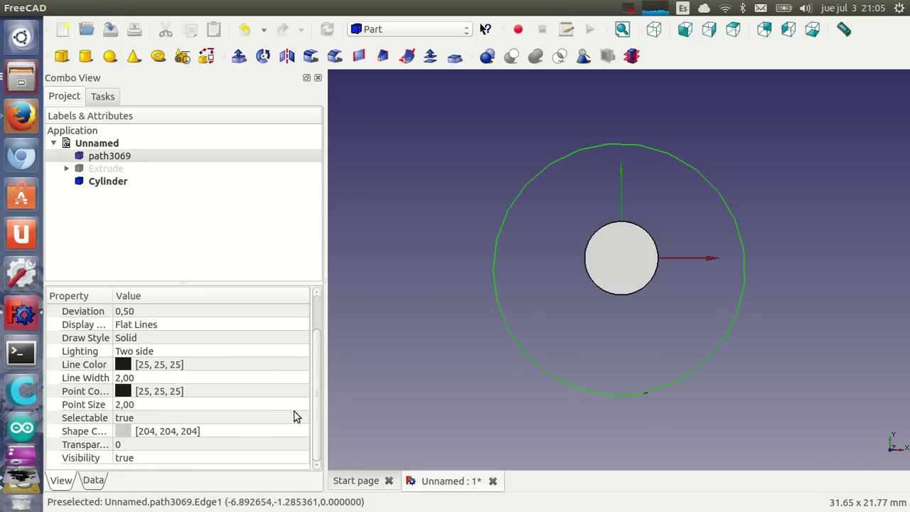
click(87, 484)
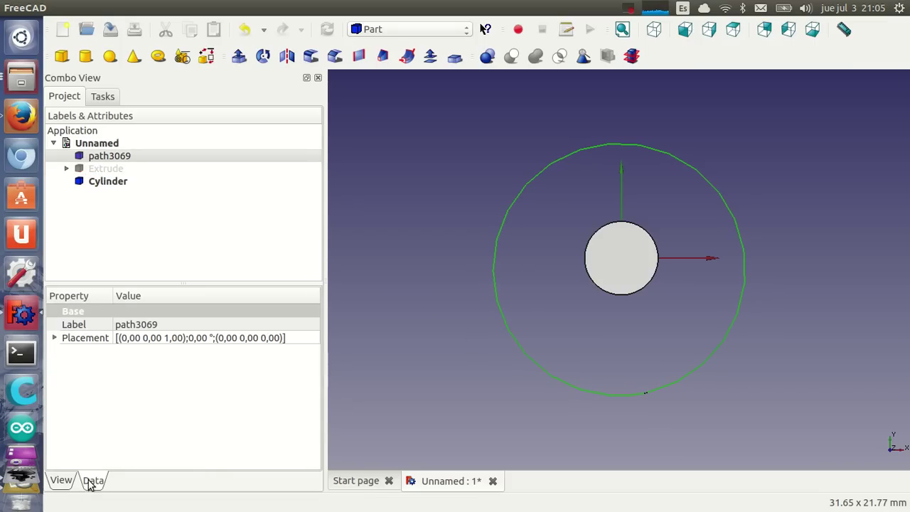
Set the Cylinder's radius to 7 mm and select its Placement property.
click(116, 182)
click(121, 390)
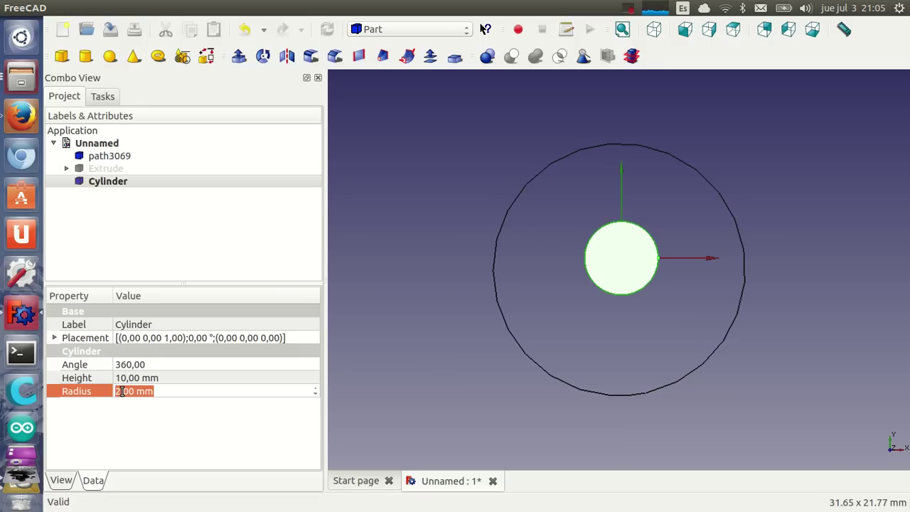
text(5)
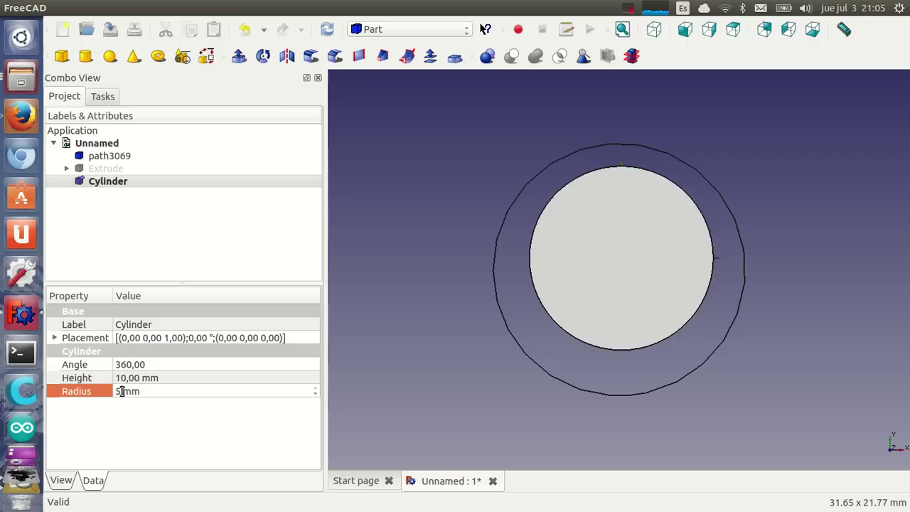
scroll(121, 391, up, 1)
scroll(121, 391, up, 1)
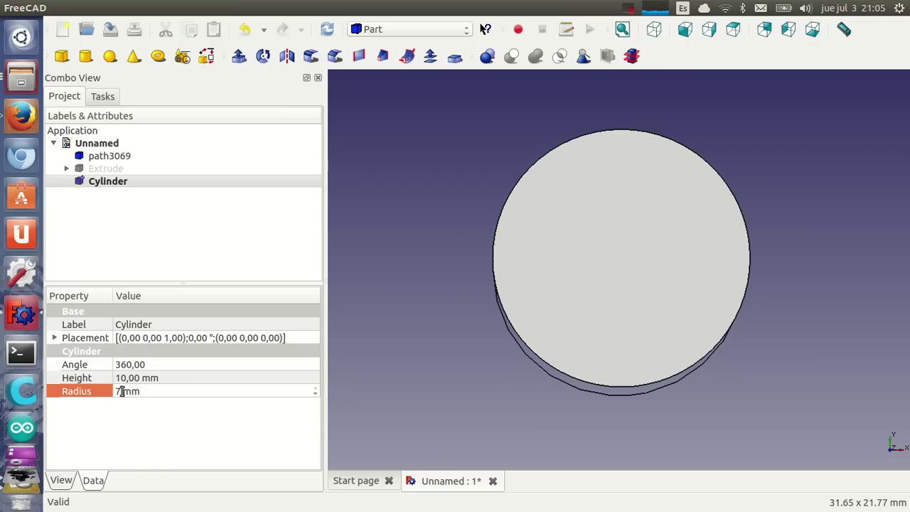
click(278, 339)
Move the Cylinder to Y −1 in its Placement settings.
click(315, 334)
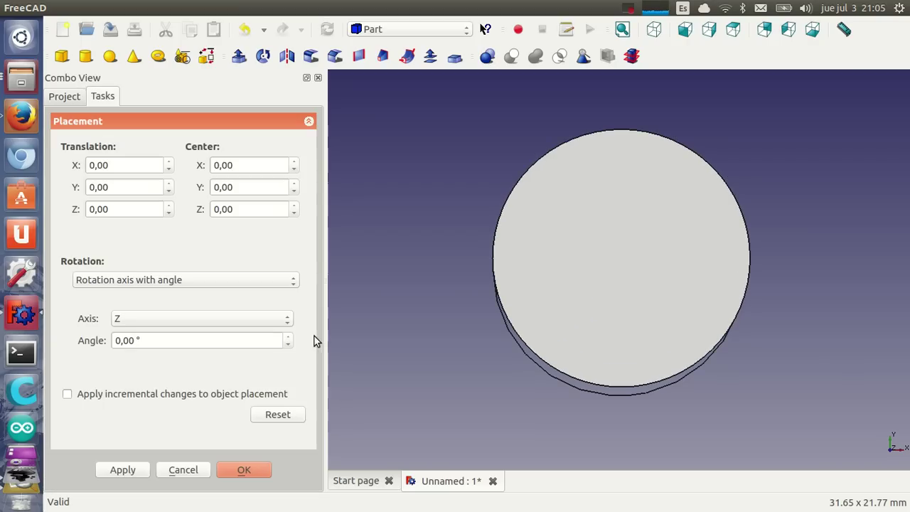
scroll(138, 209, down, 1)
scroll(139, 209, up, 1)
scroll(138, 187, up, 1)
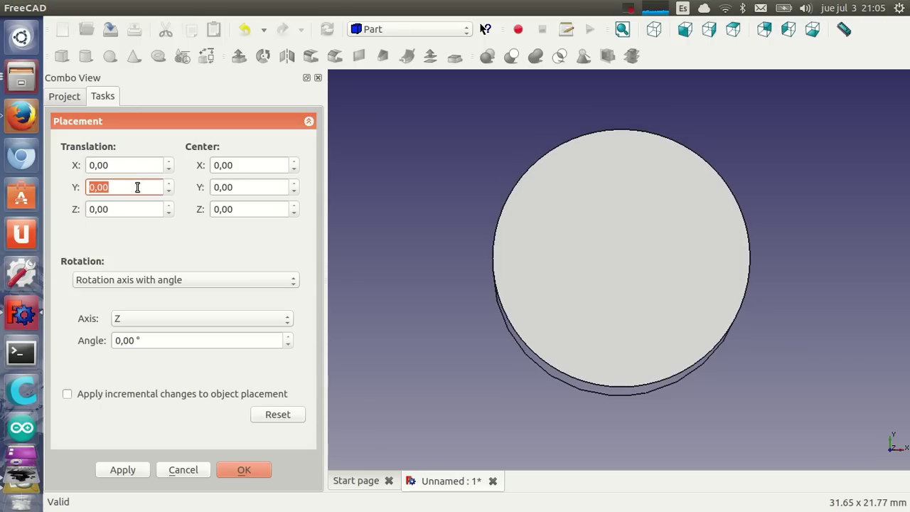
scroll(137, 187, down, 1)
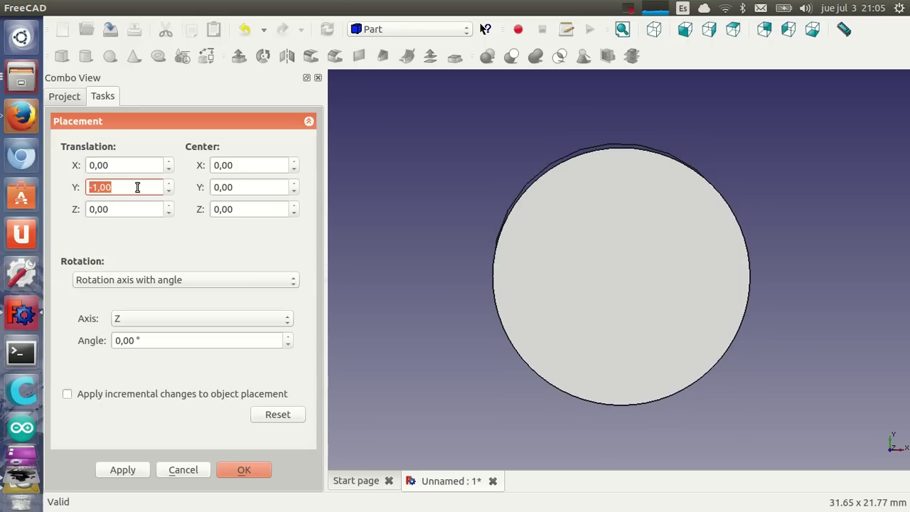
scroll(137, 187, up, 1)
scroll(137, 186, down, 1)
click(246, 470)
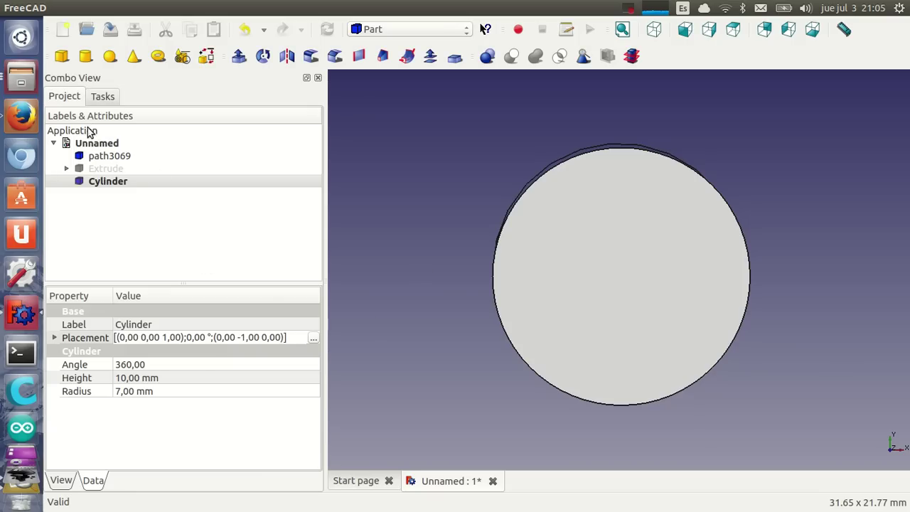
Make the hidden key extrusion visible again and orbit to see it tilted.
click(118, 170)
key(space)
scroll(552, 323, down, 5)
mouse_move(553, 323)
middle_down()
mouse_move(628, 365)
mouse_move(645, 263)
mouse_move(640, 280)
mouse_move(590, 302)
mouse_move(609, 252)
mouse_move(636, 322)
middle_up()
scroll(631, 321, down, 3)
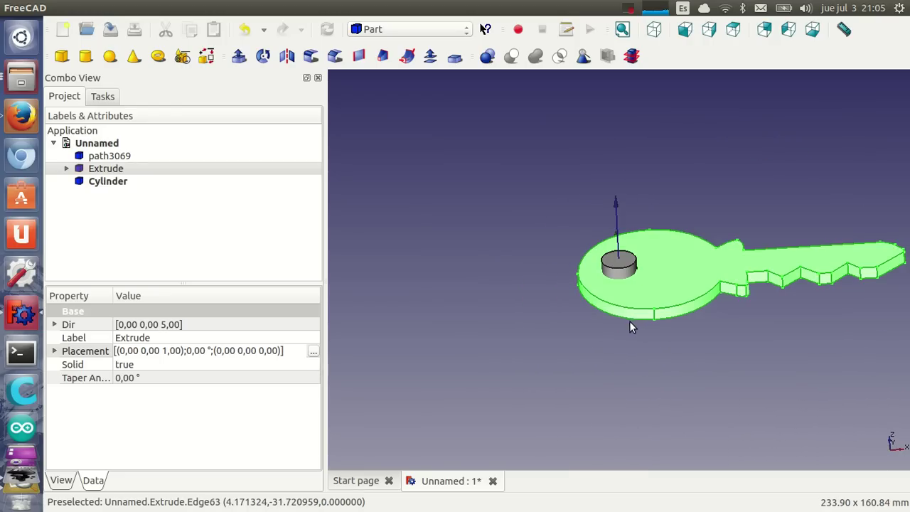
Raise the Extrude solid to Z 1 through its Placement settings.
click(111, 172)
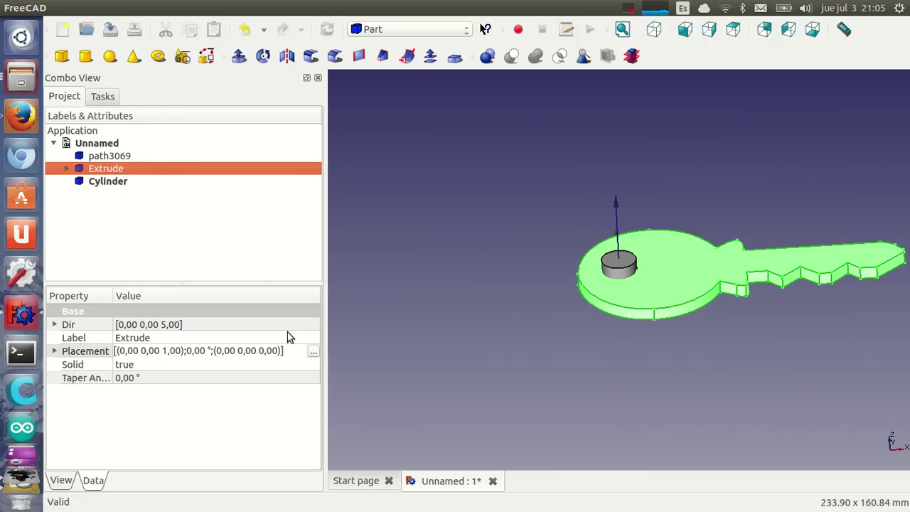
click(314, 351)
double_click(117, 209)
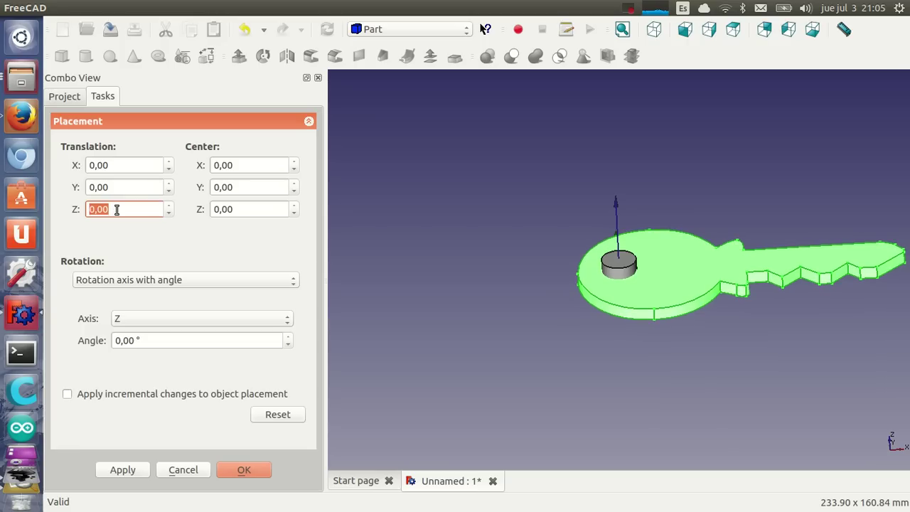
scroll(116, 209, up, 1)
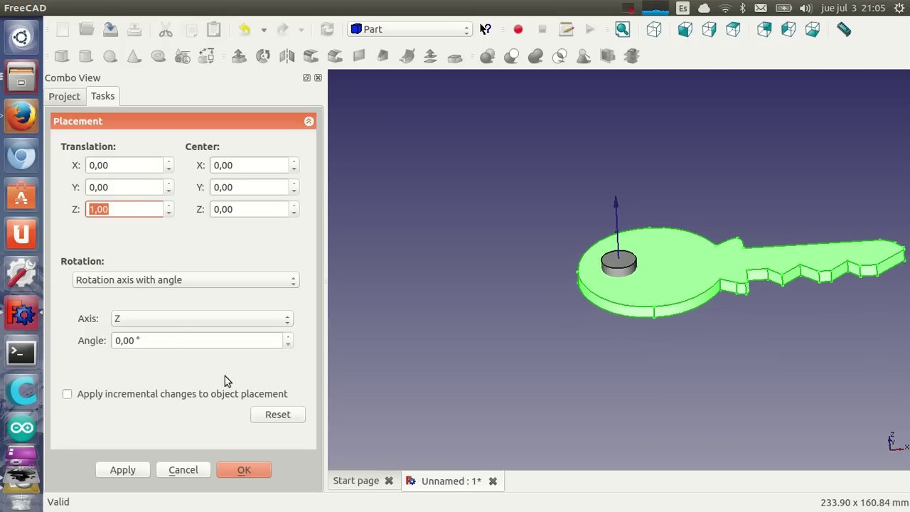
click(246, 468)
scroll(539, 240, down, 2)
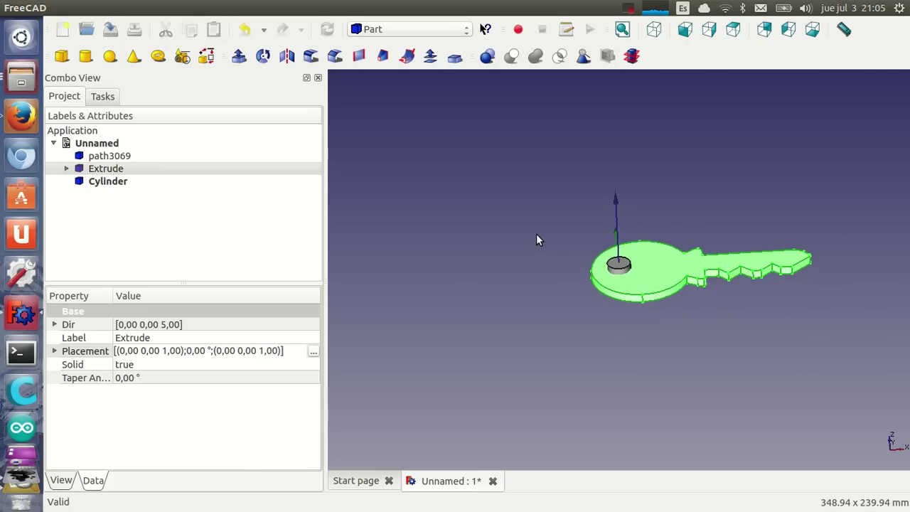
click(117, 157)
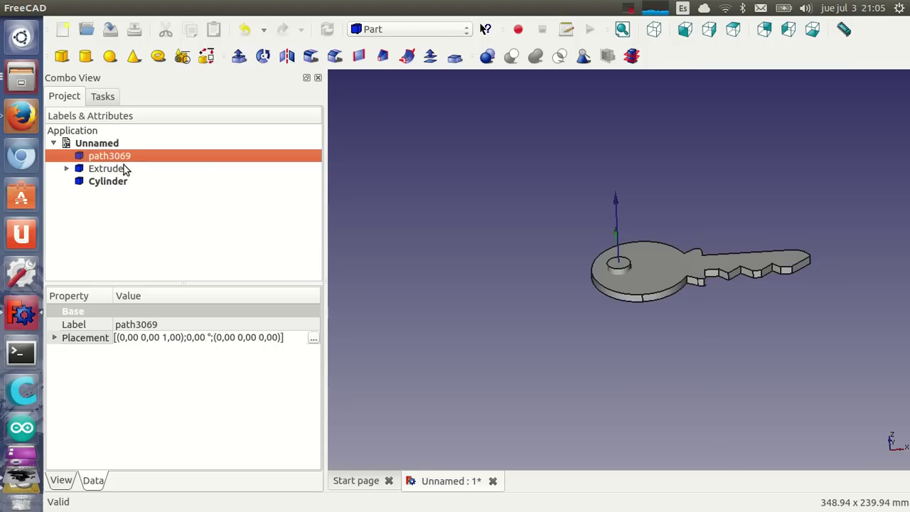
Cut the Cylinder from the Extrude with Part Cut, then fit and orbit to show the hole.
click(118, 169)
ctrl+click(122, 185)
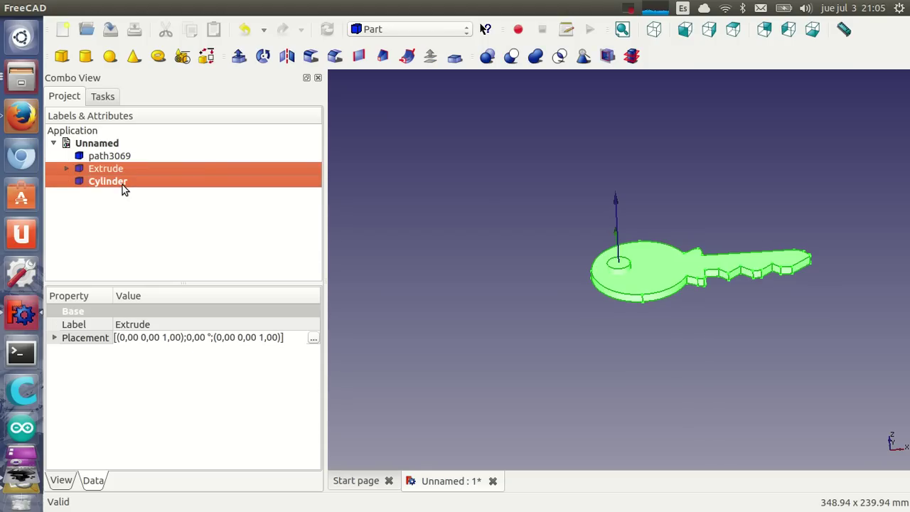
click(511, 56)
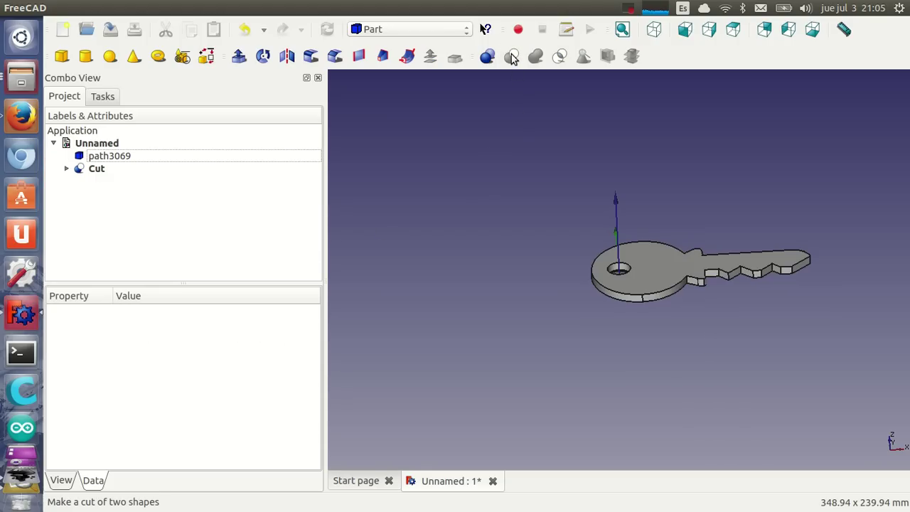
click(622, 29)
mouse_move(618, 297)
middle_down()
mouse_move(591, 412)
mouse_move(587, 382)
mouse_move(585, 391)
middle_up()
mouse_move(690, 348)
middle_down()
mouse_move(731, 349)
mouse_move(662, 382)
mouse_move(576, 211)
mouse_move(501, 228)
mouse_move(471, 321)
mouse_move(648, 349)
mouse_move(632, 199)
mouse_move(609, 307)
mouse_move(599, 295)
middle_up()
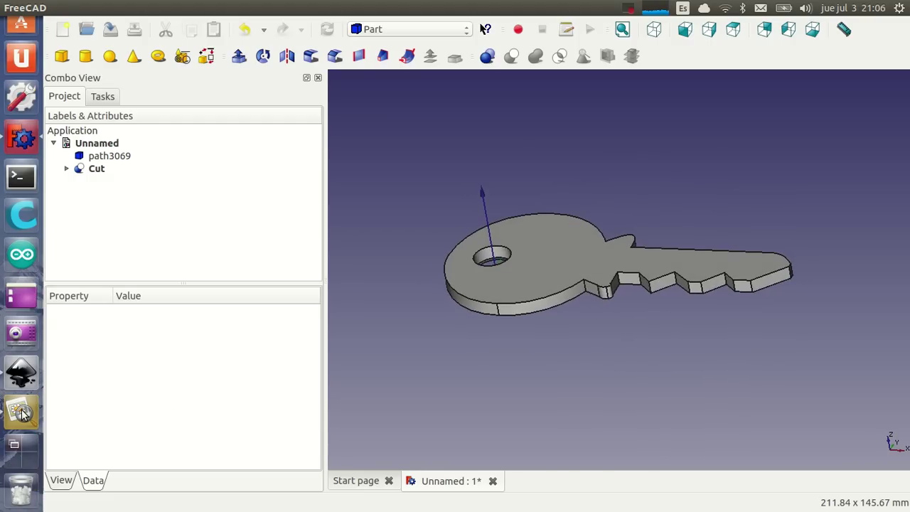
Open the example images in Image Viewer and move its window aside.
click(22, 413)
click(477, 118)
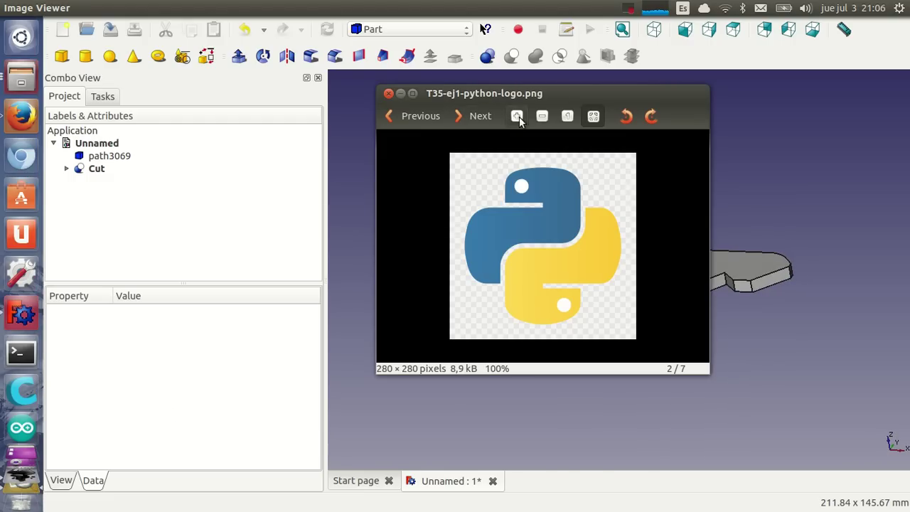
drag(517, 93, 353, 57)
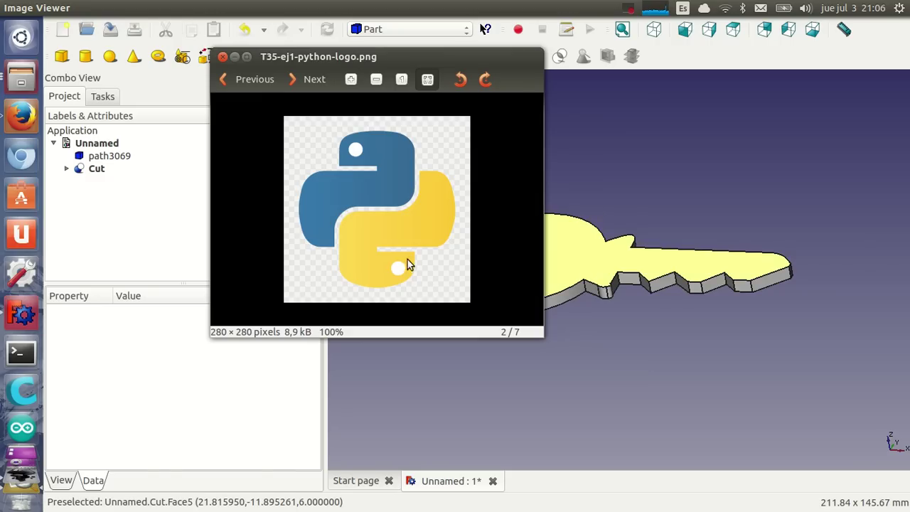
drag(423, 57, 575, 53)
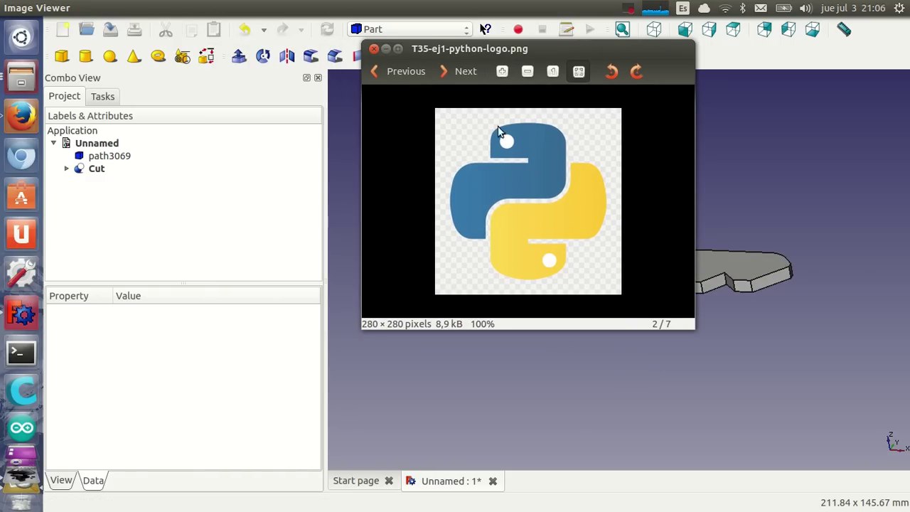
Browse the python, rebel and Obijuan images to reach T35-ej3-obijuan-academy-logo-2.png.
click(462, 72)
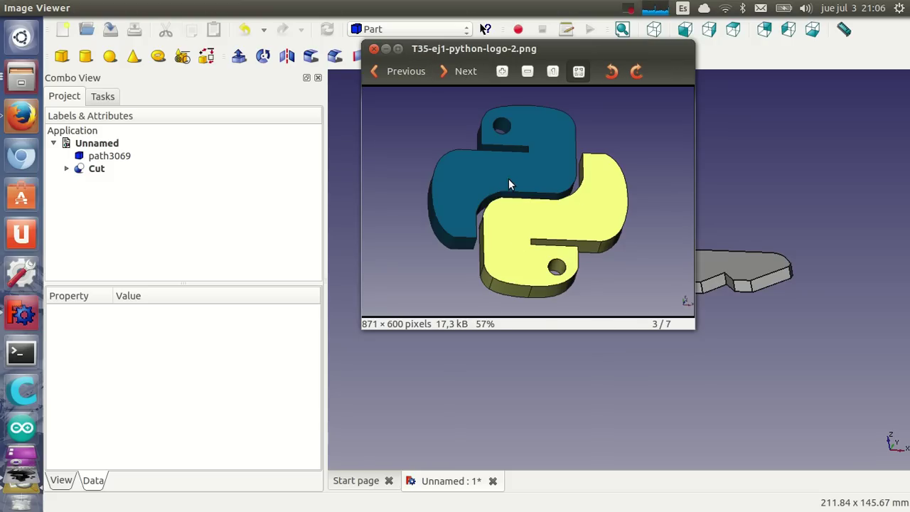
click(462, 72)
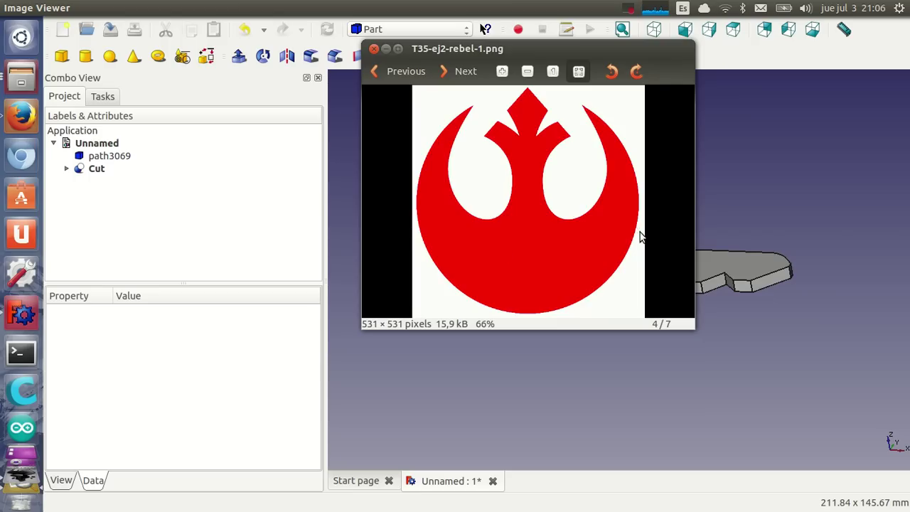
click(469, 74)
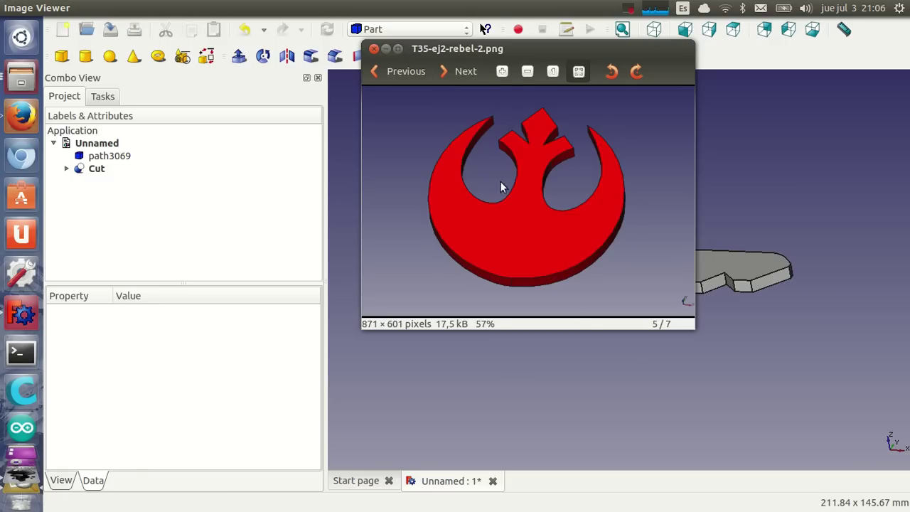
click(452, 77)
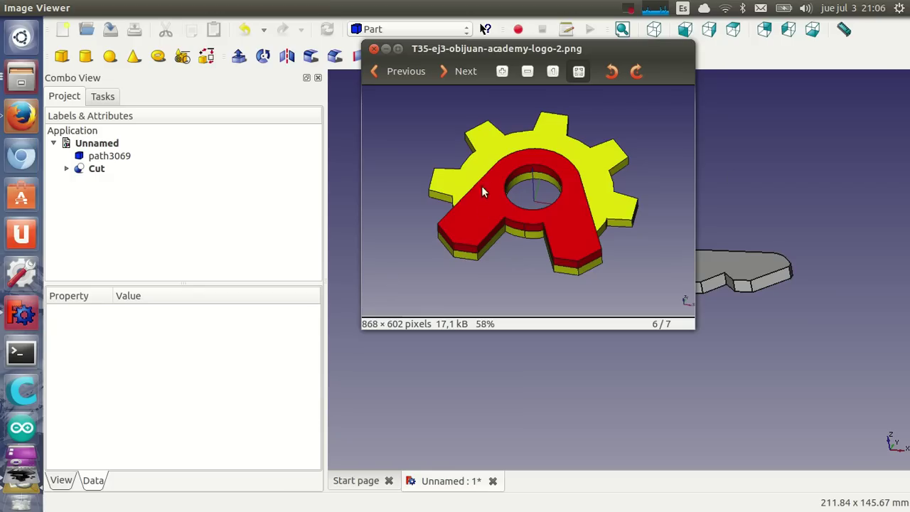
click(461, 74)
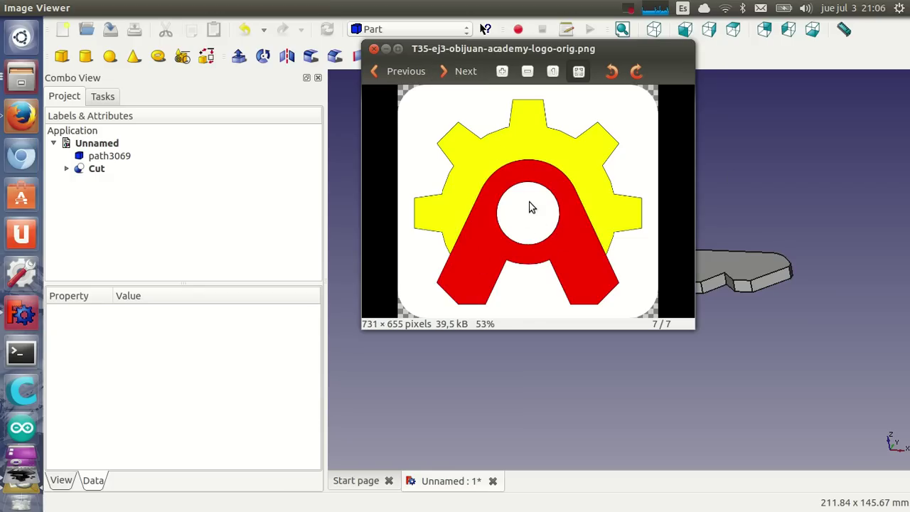
click(406, 73)
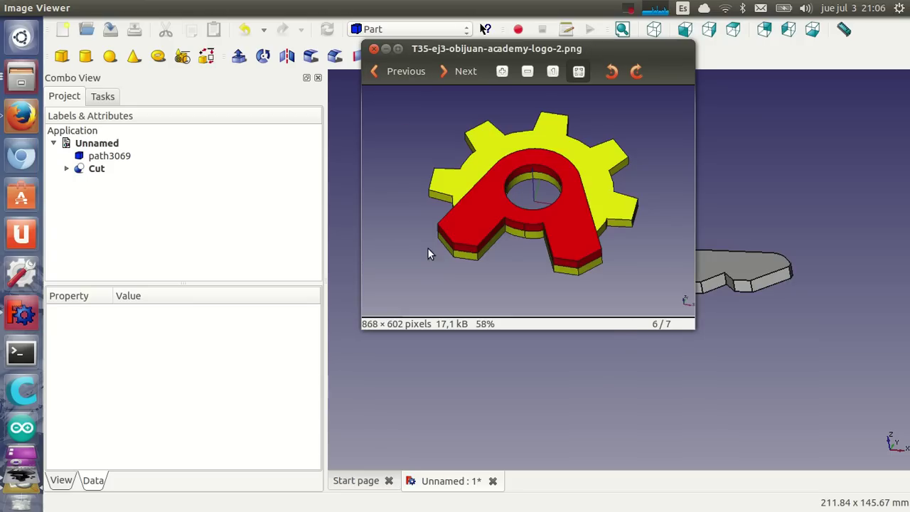